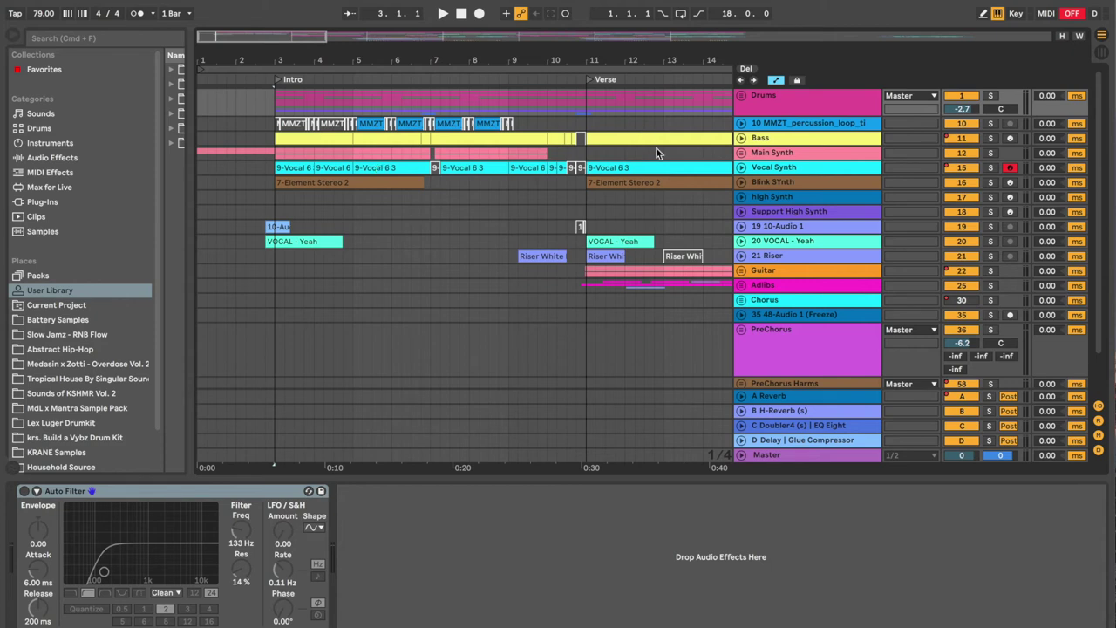
# Expand the Main Synth group and its track 13 A Hornet Pillow, and view that track's first clip up close.
pyautogui.click(741, 153)
pyautogui.click(746, 235)
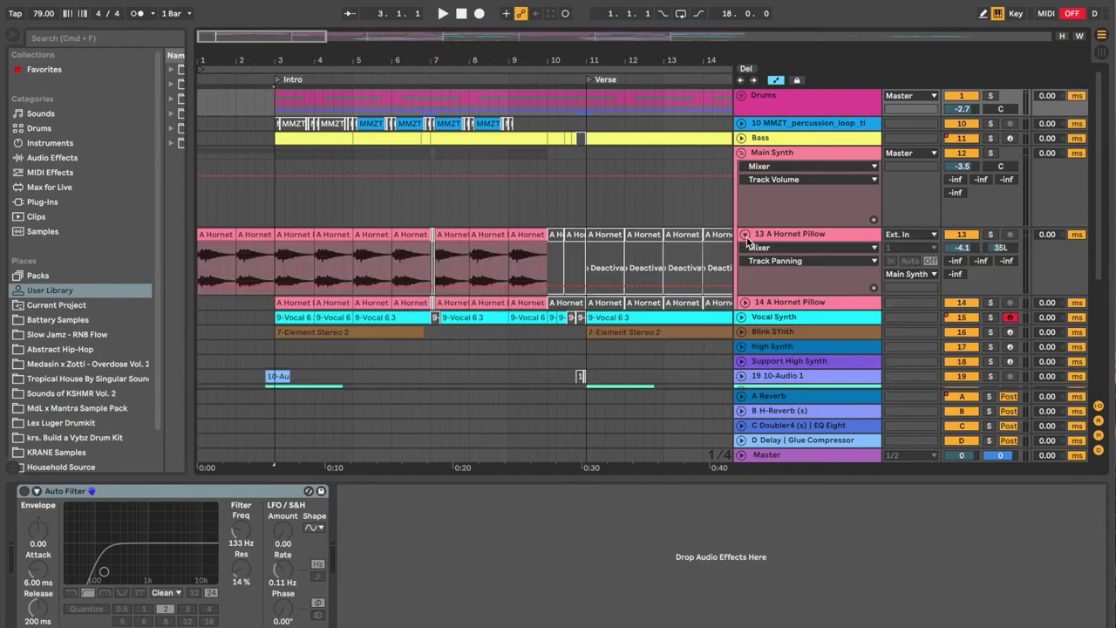
pyautogui.click(221, 237)
pyautogui.press('+')
pyautogui.press('+')
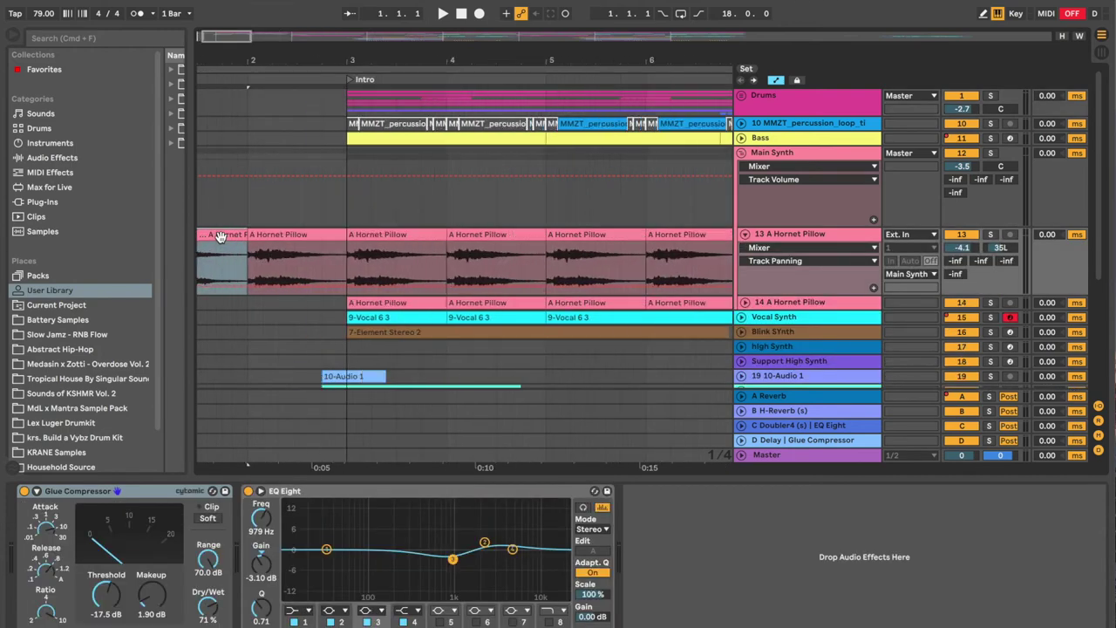
pyautogui.scroll(-1, 402, 241)
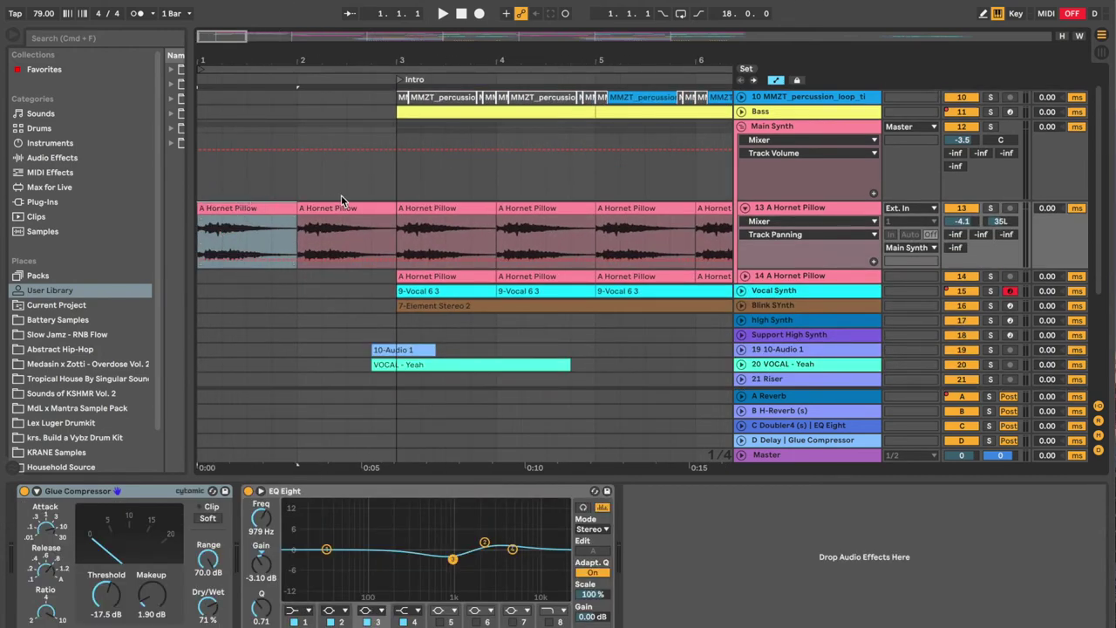
pyautogui.scroll(-1, 341, 195)
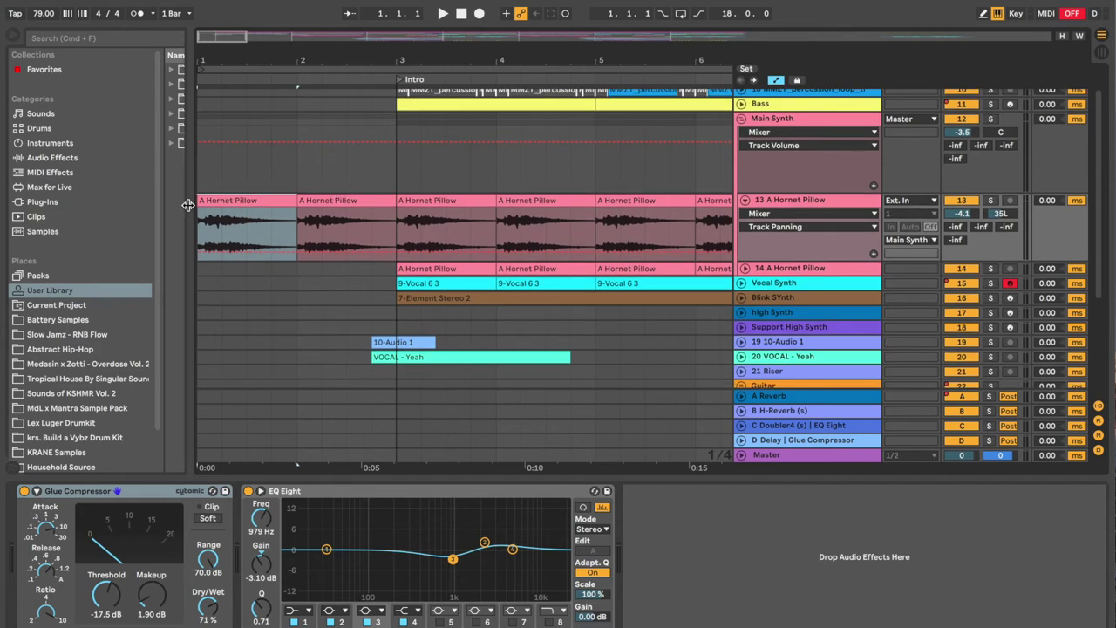
# Widen the browser to show its file list, and expand track 14 A Hornet Pillow with its bar 3 clip selected.
pyautogui.moveTo(186, 205); pyautogui.dragTo(277, 206)
pyautogui.scroll(-1, 460, 209)
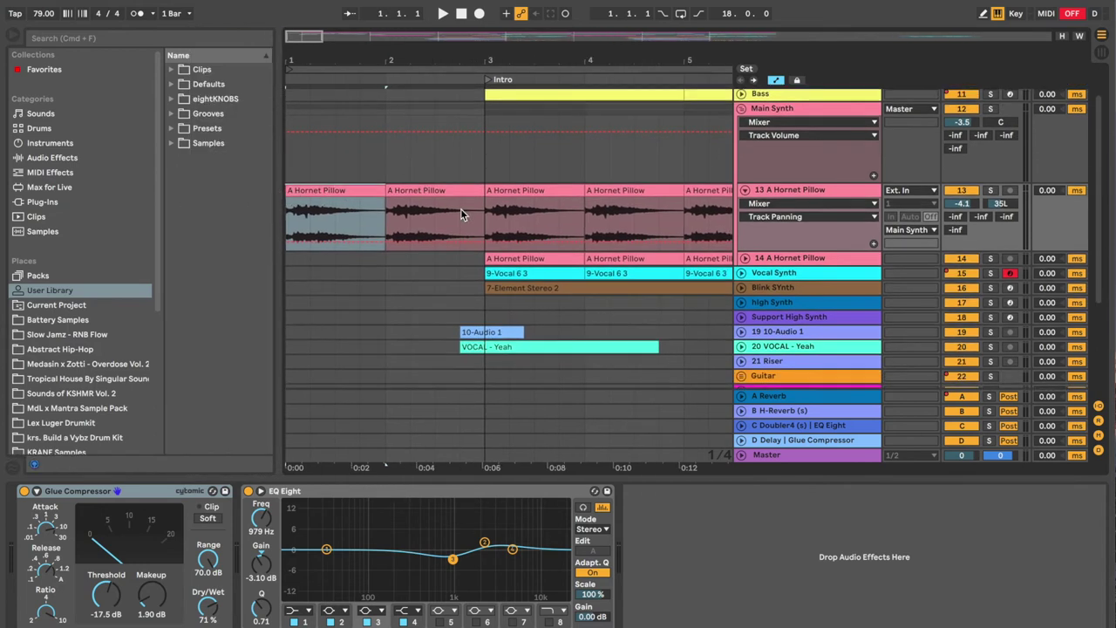
pyautogui.scroll(-3, 460, 208)
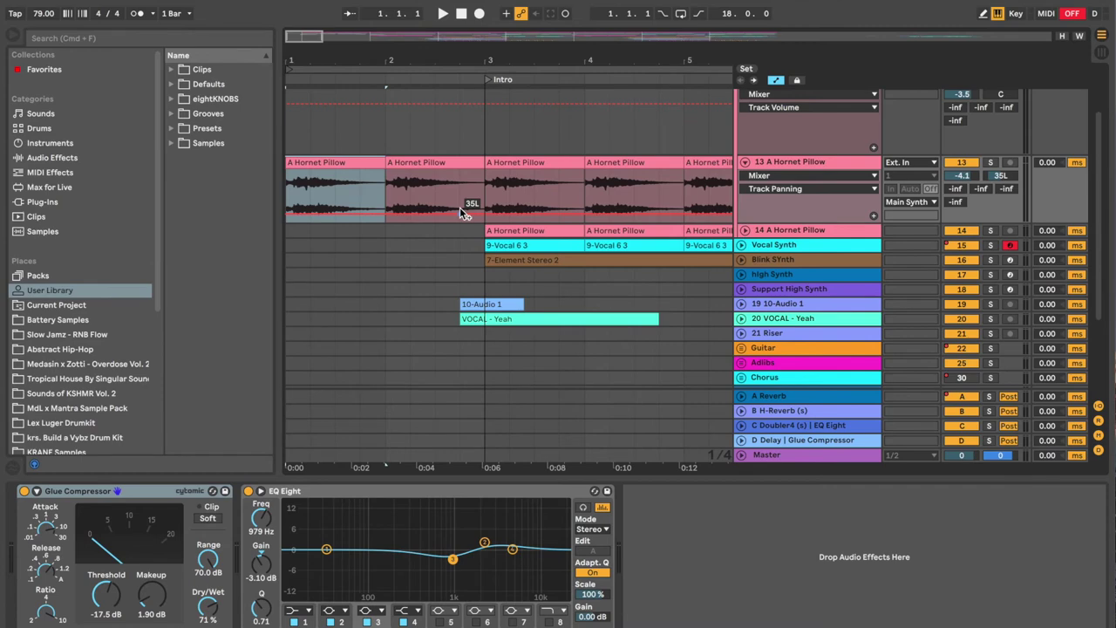
pyautogui.hscroll(3, 501, 213)
pyautogui.scroll(1, 502, 212)
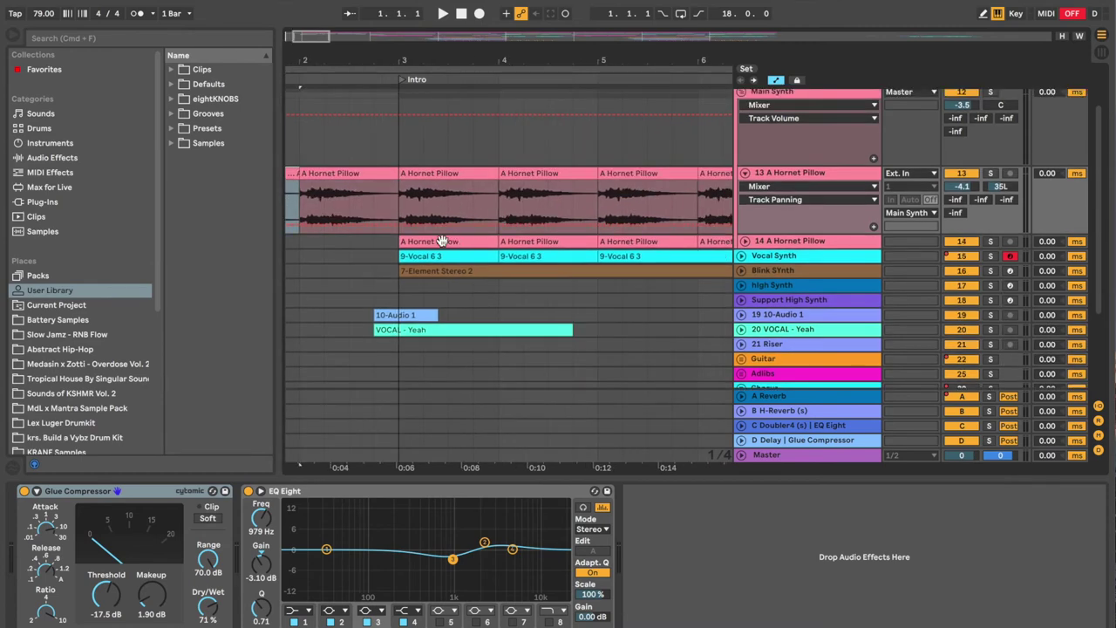
pyautogui.click(471, 243)
pyautogui.click(746, 243)
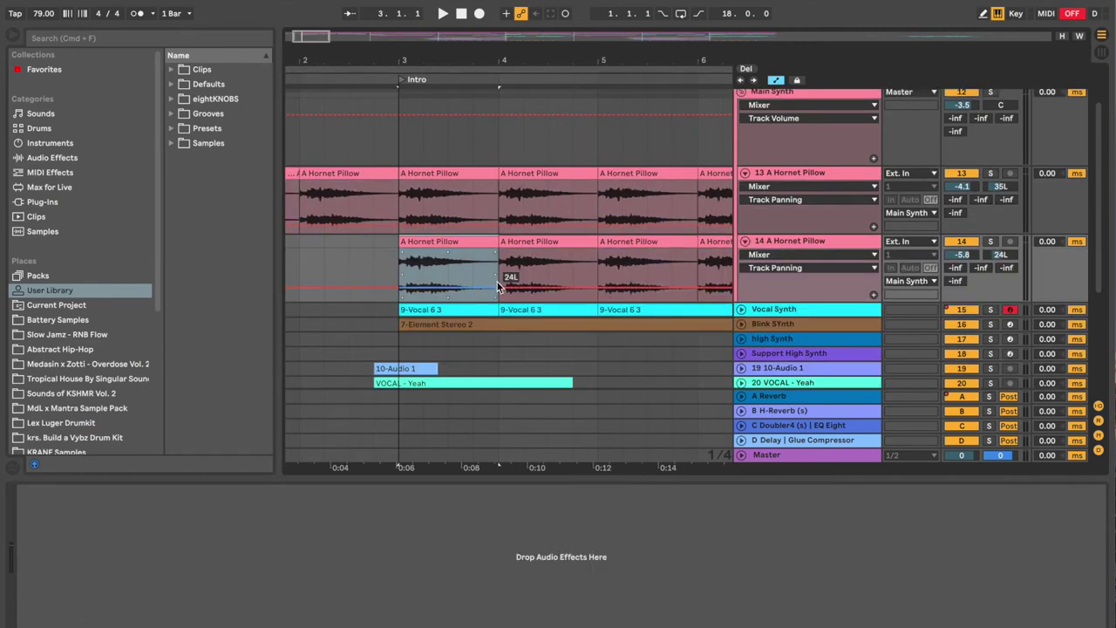
pyautogui.hscroll(3, 495, 279)
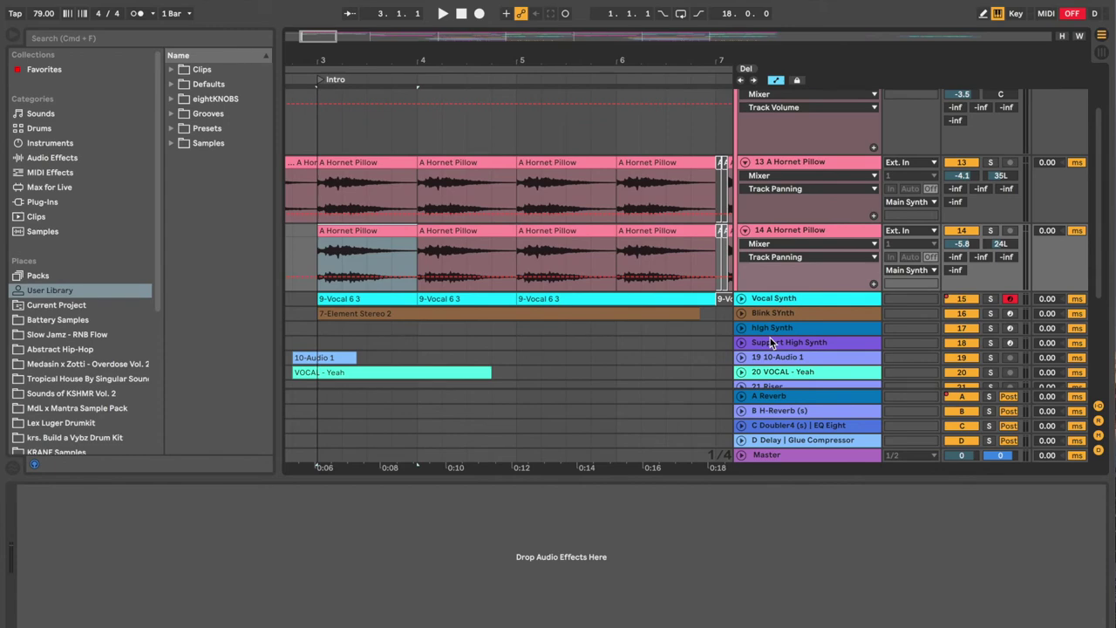
# Expand the Vocal Synth track to view its device chain, and select its first 9-Vocal 6 clip at bar 3.
pyautogui.scroll(-2, 770, 342)
pyautogui.click(741, 238)
pyautogui.click(773, 238)
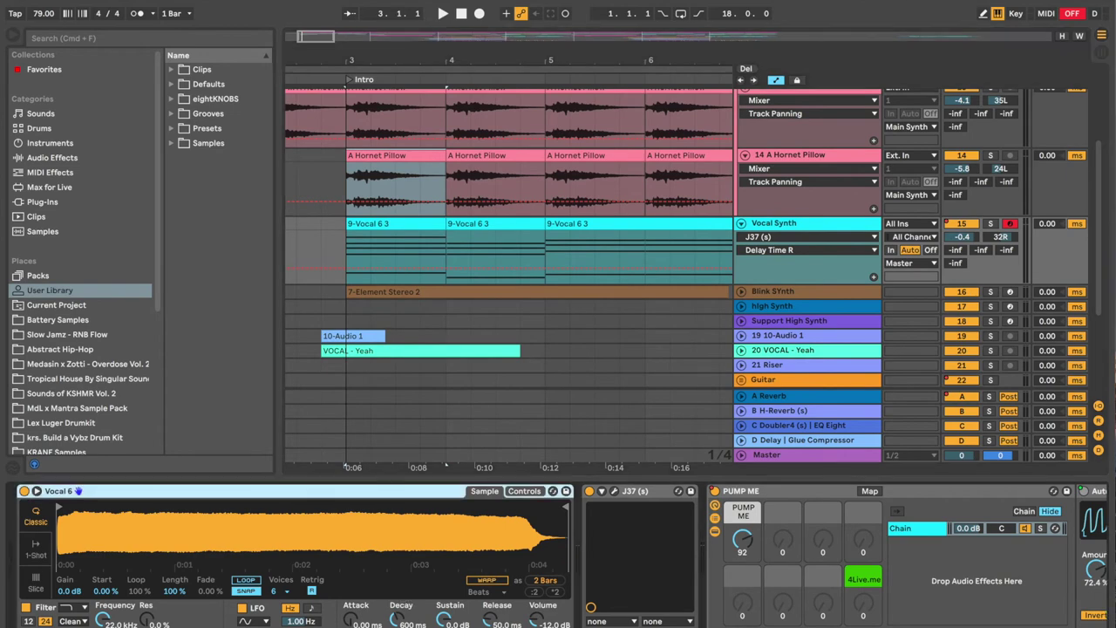
pyautogui.scroll(3, 668, 197)
pyautogui.scroll(-5, 667, 197)
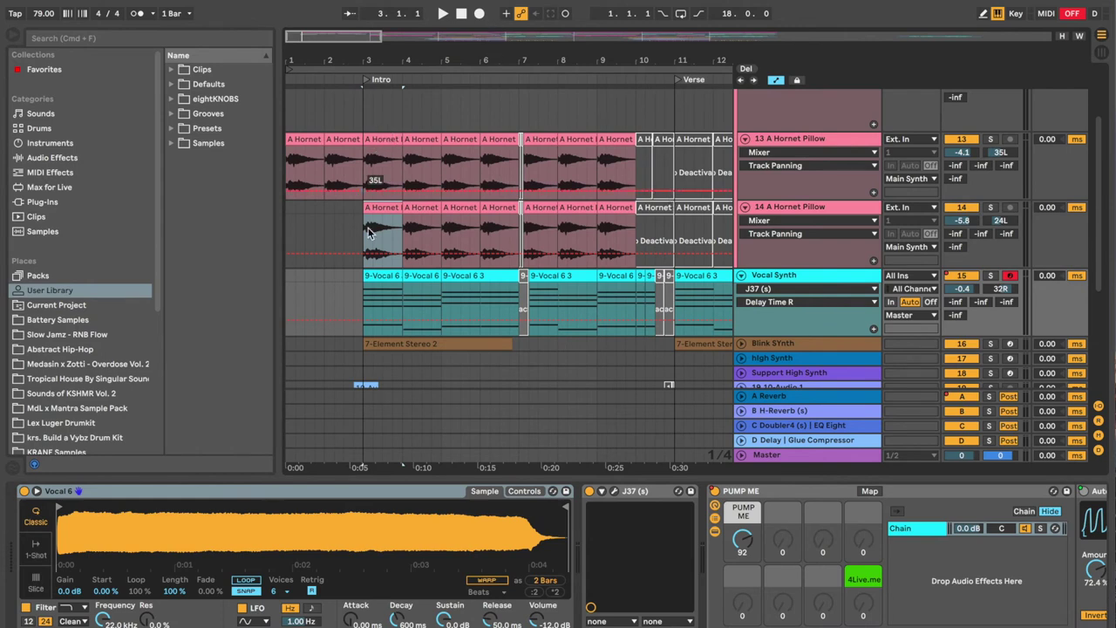
pyautogui.click(393, 278)
pyautogui.scroll(-3, 655, 320)
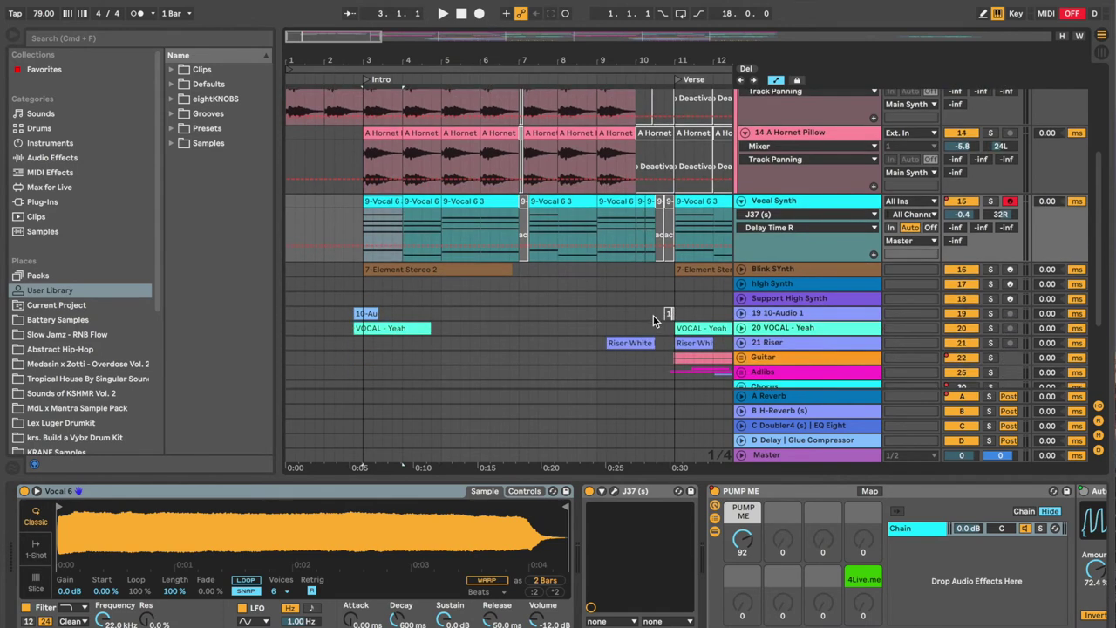
# Collapse the Vocal Synth track, both A Hornet Pillow tracks and the Main Synth group.
pyautogui.click(742, 201)
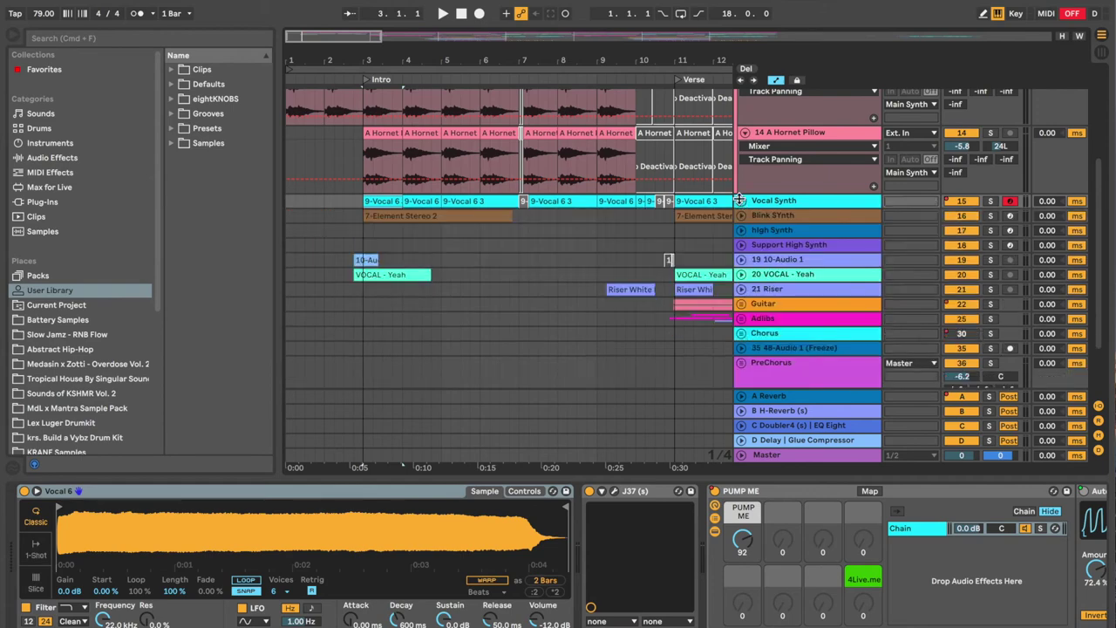
pyautogui.scroll(4, 739, 212)
pyautogui.click(741, 246)
pyautogui.click(744, 238)
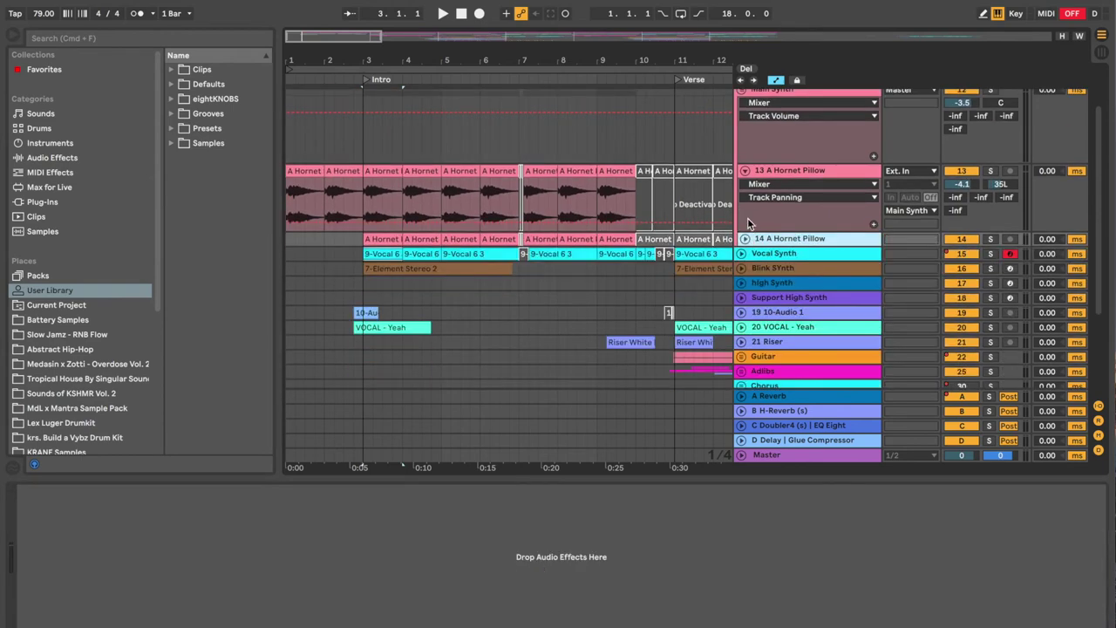
pyautogui.click(744, 171)
pyautogui.scroll(3, 746, 170)
pyautogui.click(741, 152)
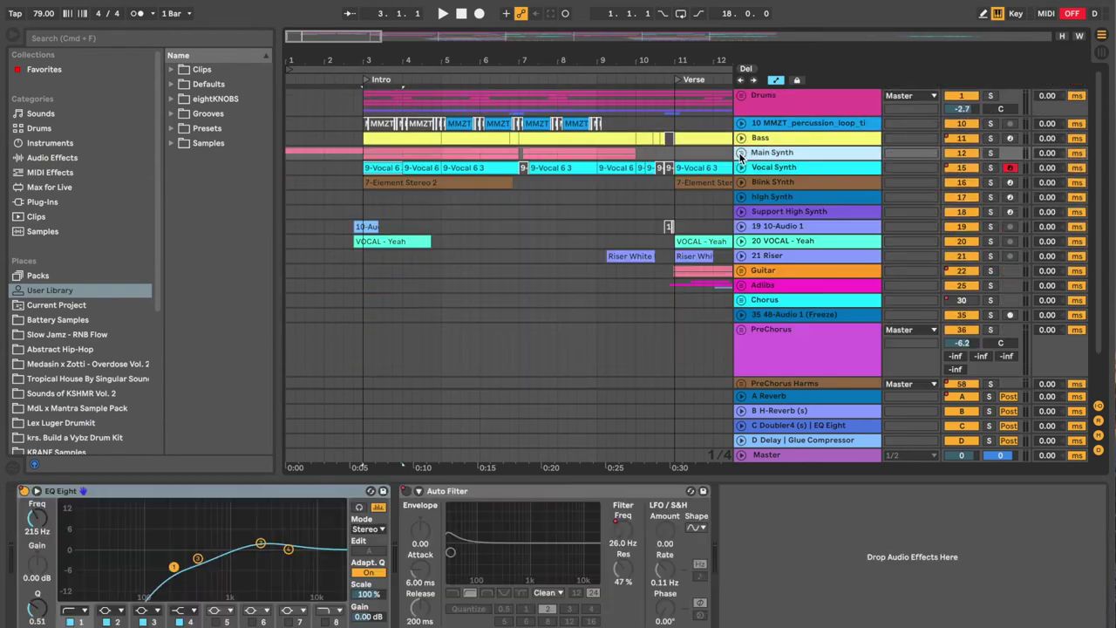
# Examine the Bass track's bars 3 to 5 and its Element 2 synth settings, closing the plug-in window and collapsing the track when done.
pyautogui.click(741, 138)
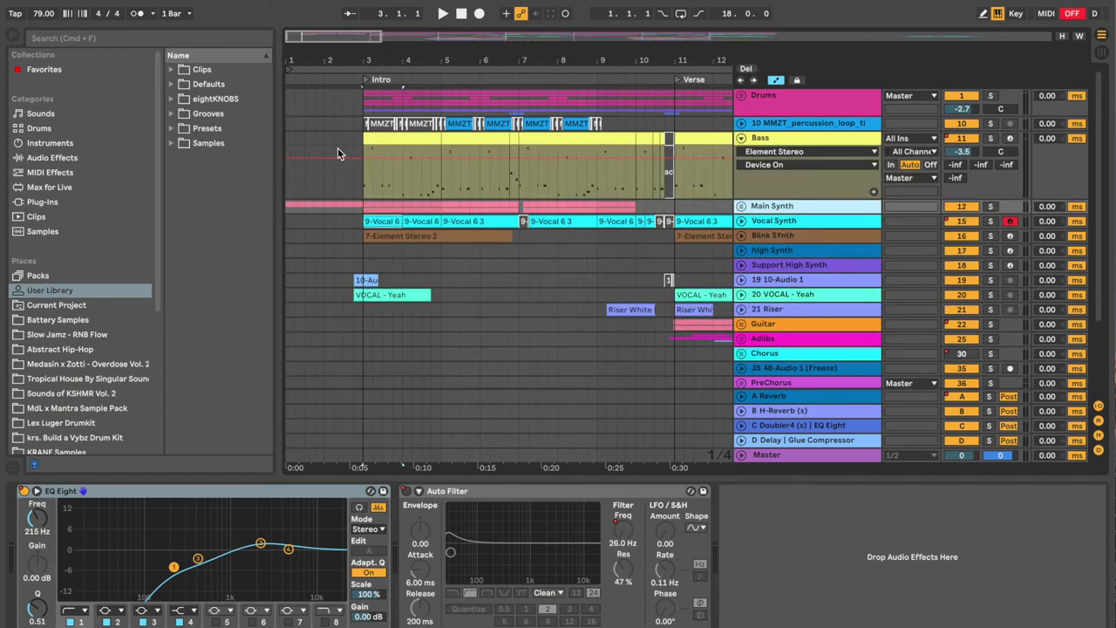
pyautogui.moveTo(366, 162); pyautogui.dragTo(442, 175)
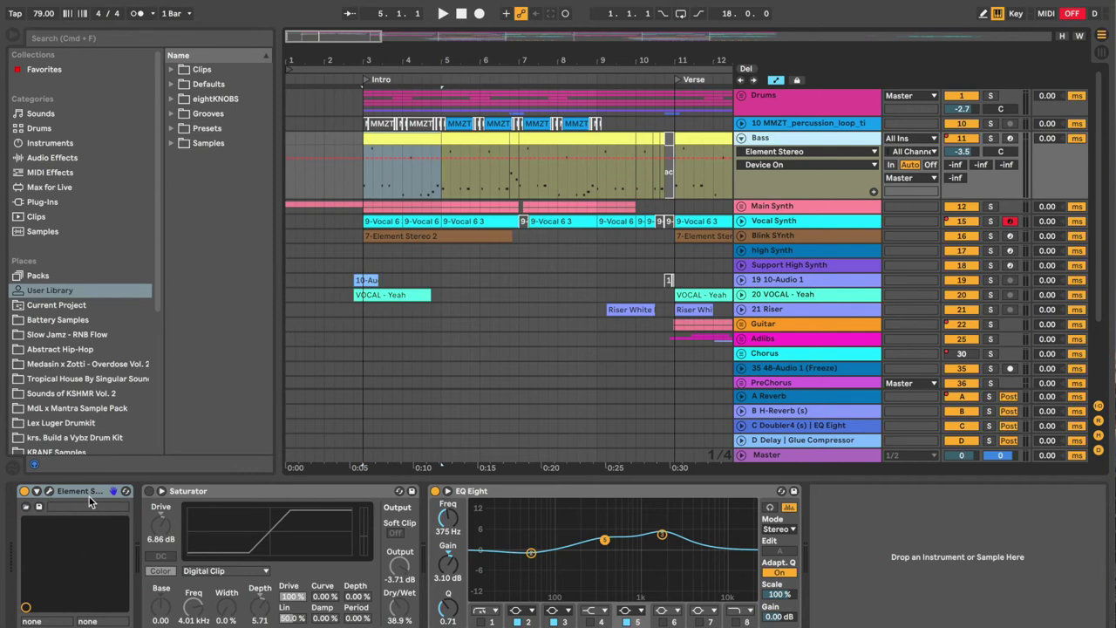
pyautogui.click(50, 493)
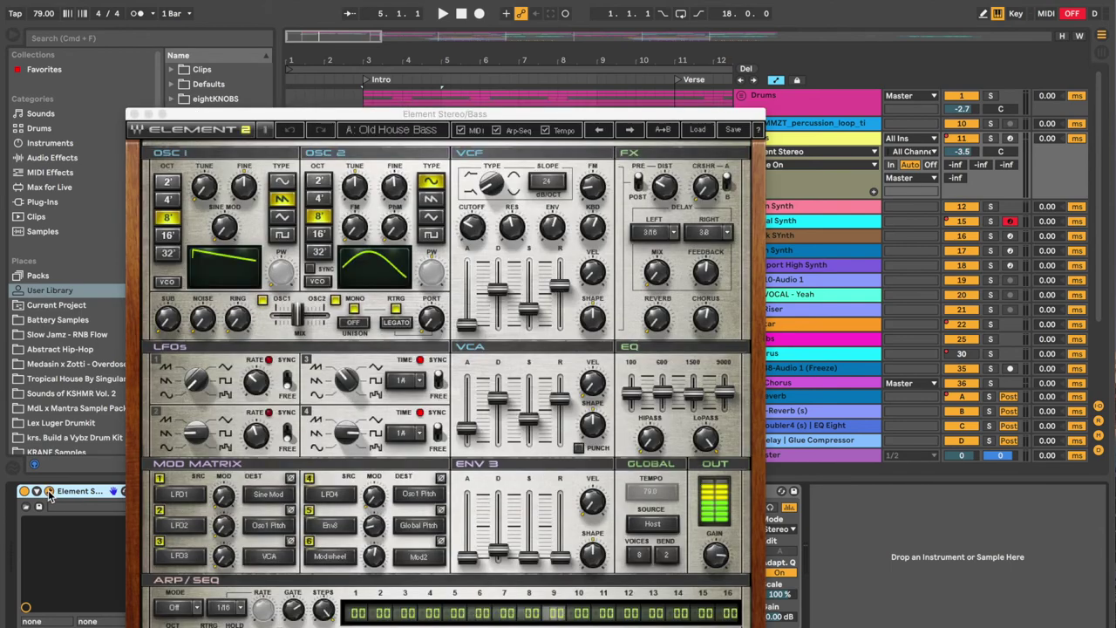
pyautogui.moveTo(218, 119); pyautogui.dragTo(222, 40)
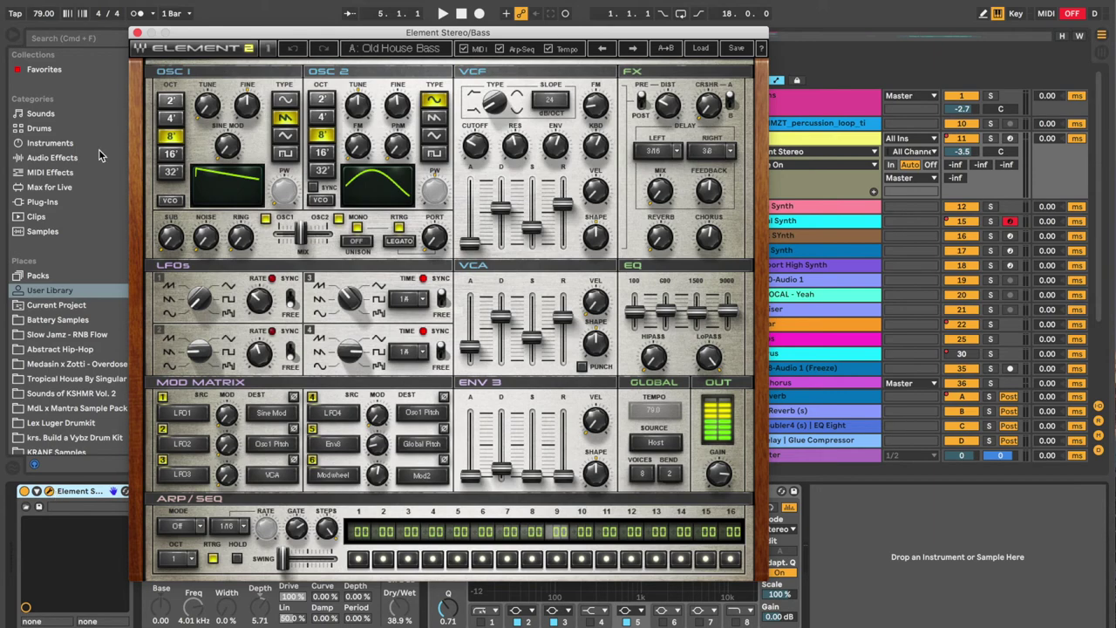
pyautogui.click(137, 34)
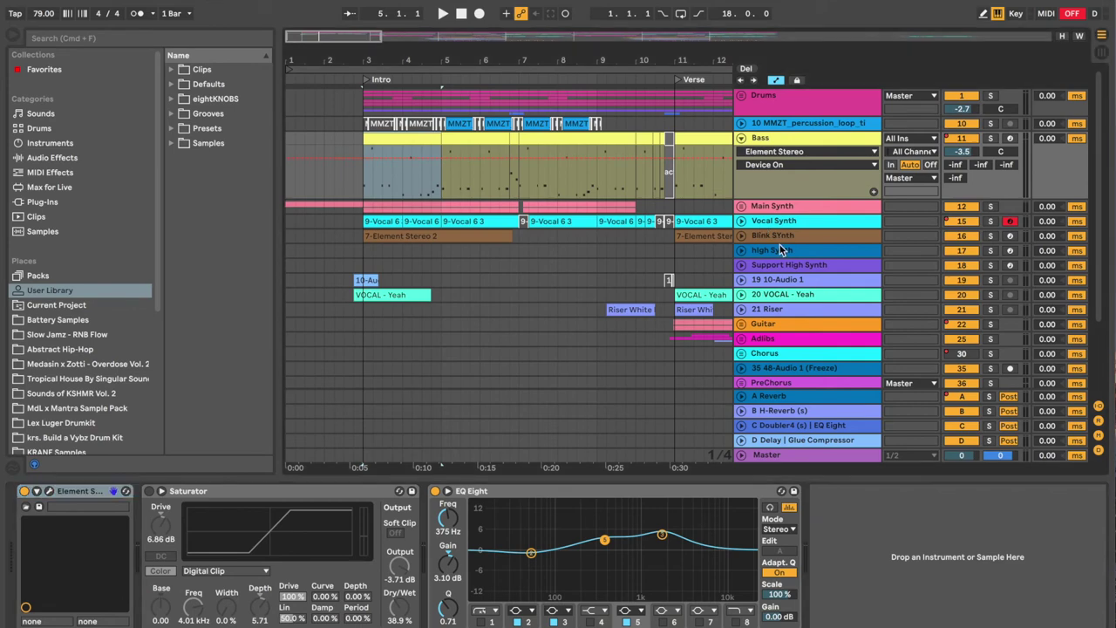
pyautogui.click(741, 138)
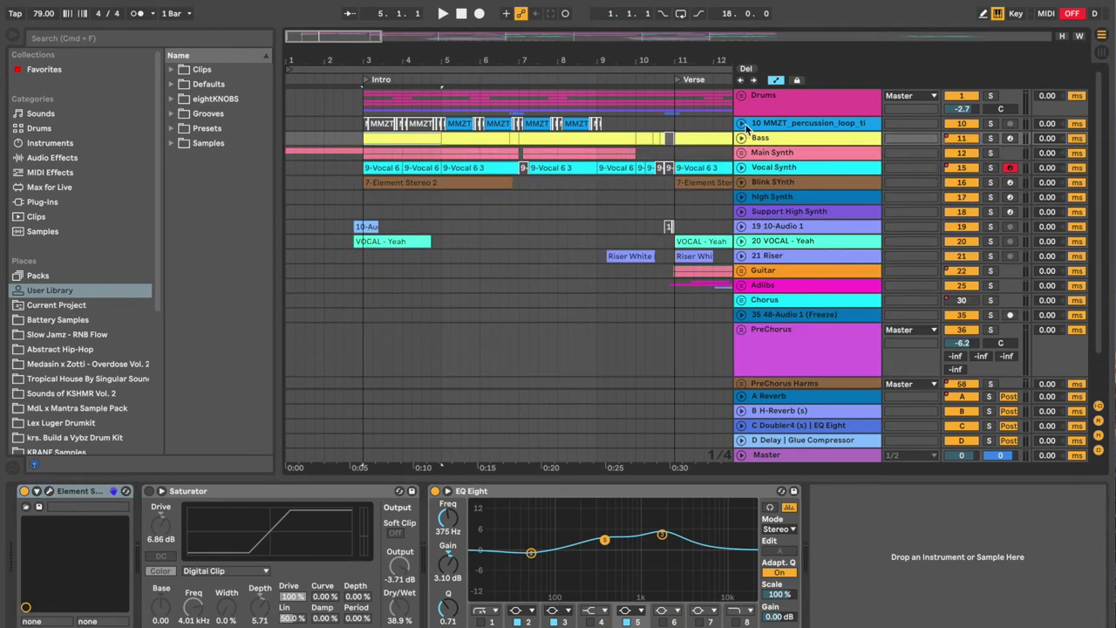
# Expand the Drums group and look through its snare, kick, finger snap, hi-hat, percussion and fill tracks.
pyautogui.click(742, 98)
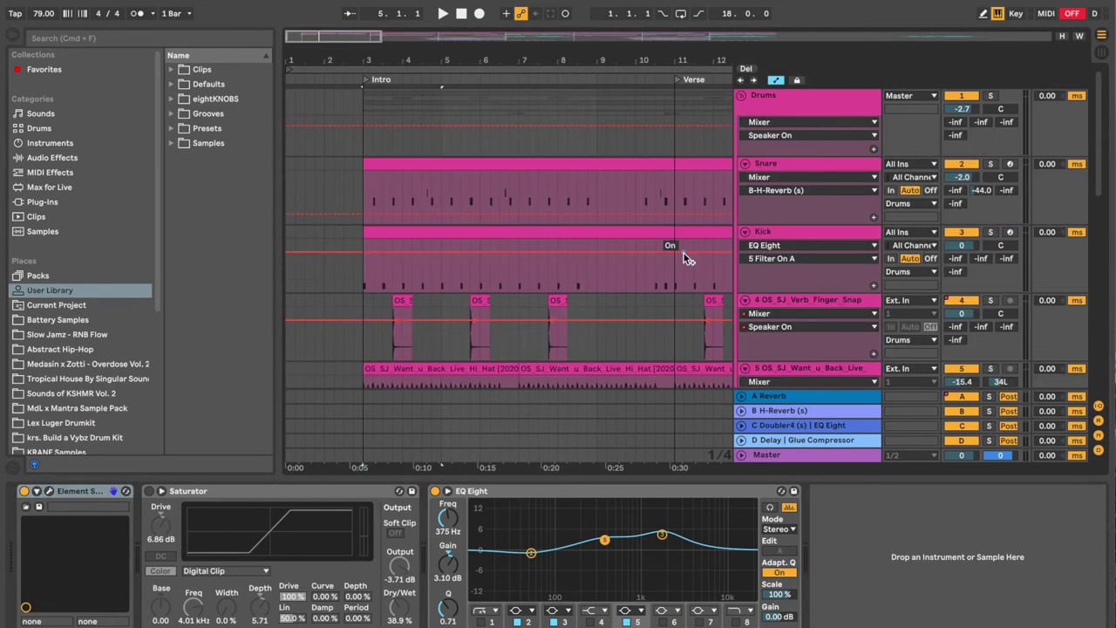
pyautogui.scroll(-5, 685, 249)
pyautogui.scroll(-5, 685, 259)
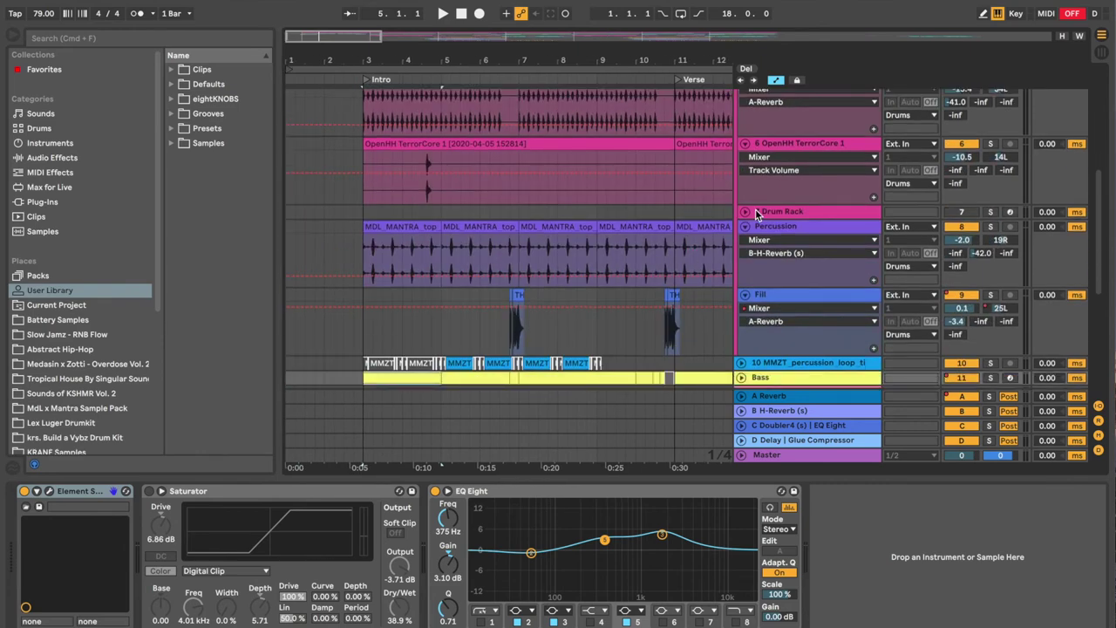
pyautogui.scroll(-2, 768, 295)
pyautogui.scroll(6, 781, 187)
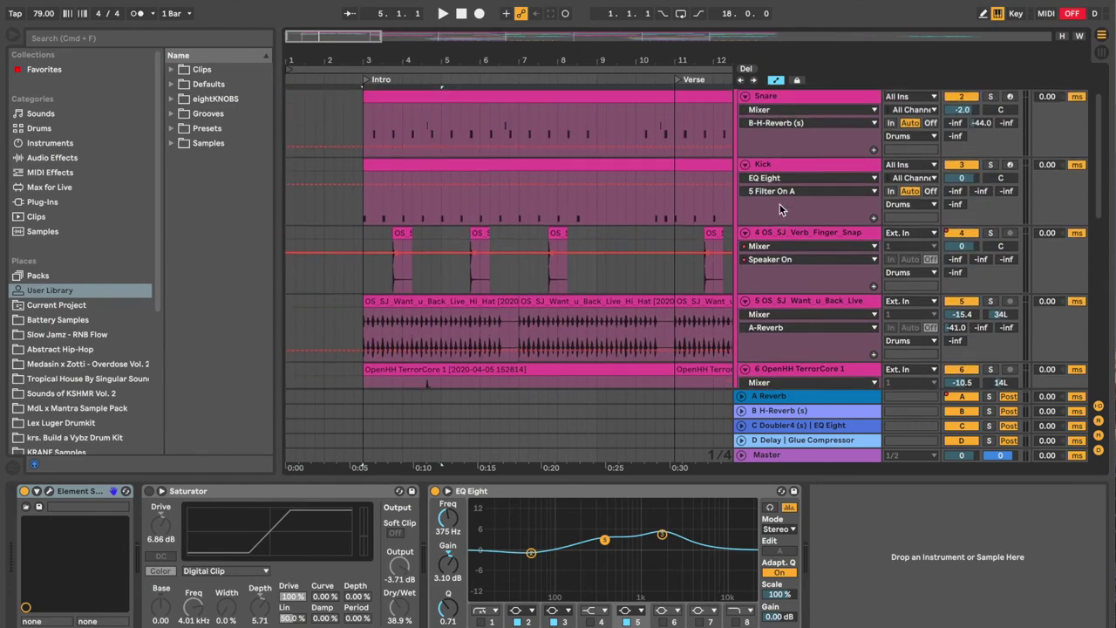
pyautogui.scroll(1, 780, 210)
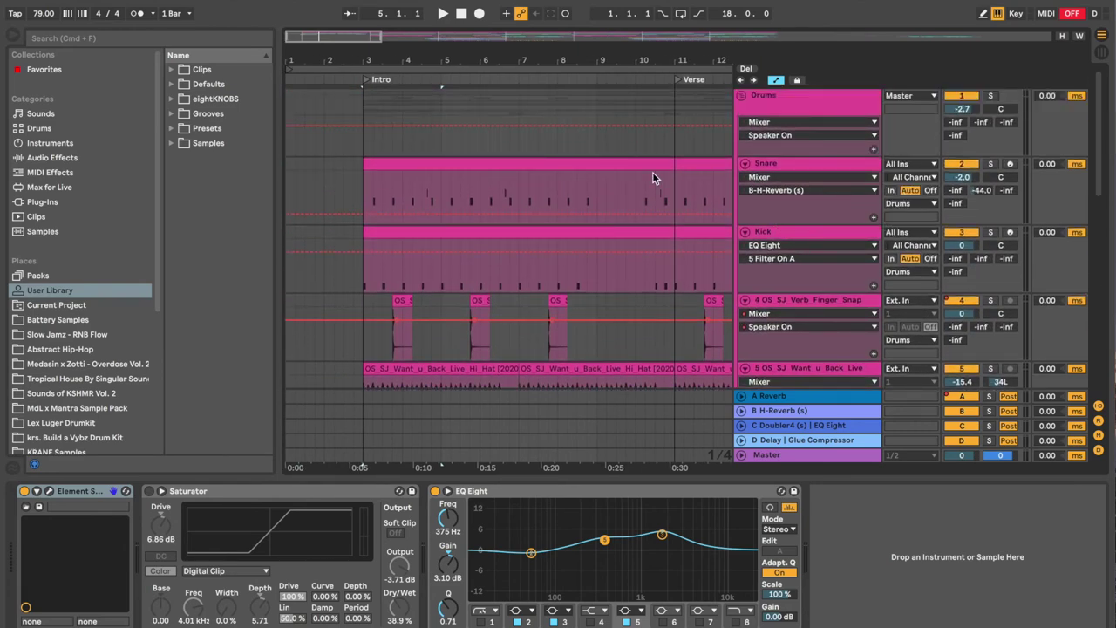
pyautogui.scroll(-3, 455, 174)
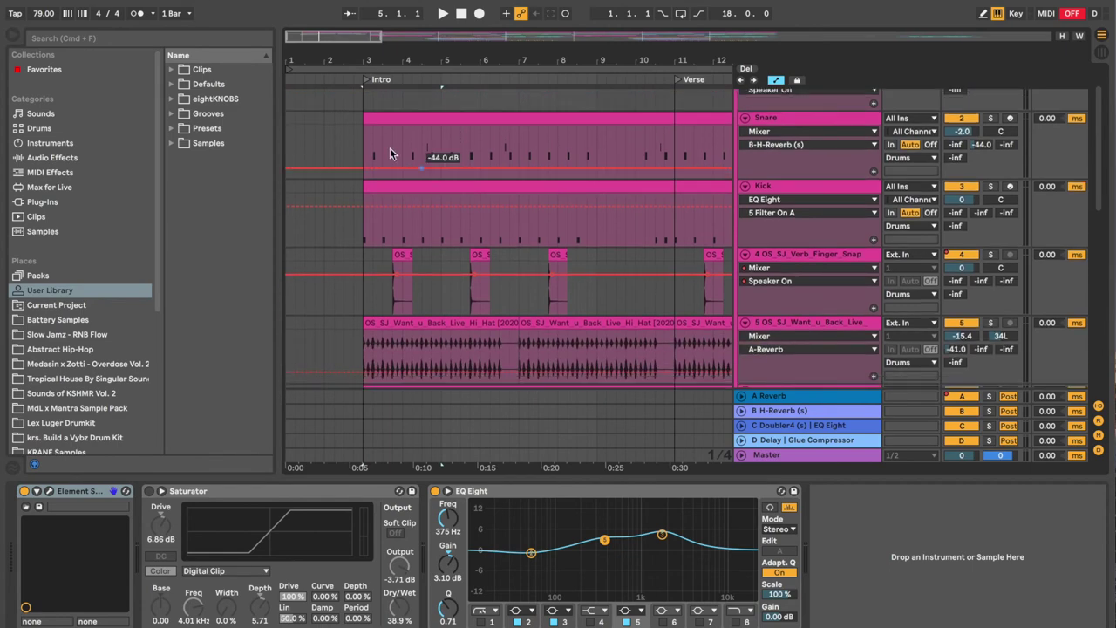
pyautogui.scroll(3, 400, 129)
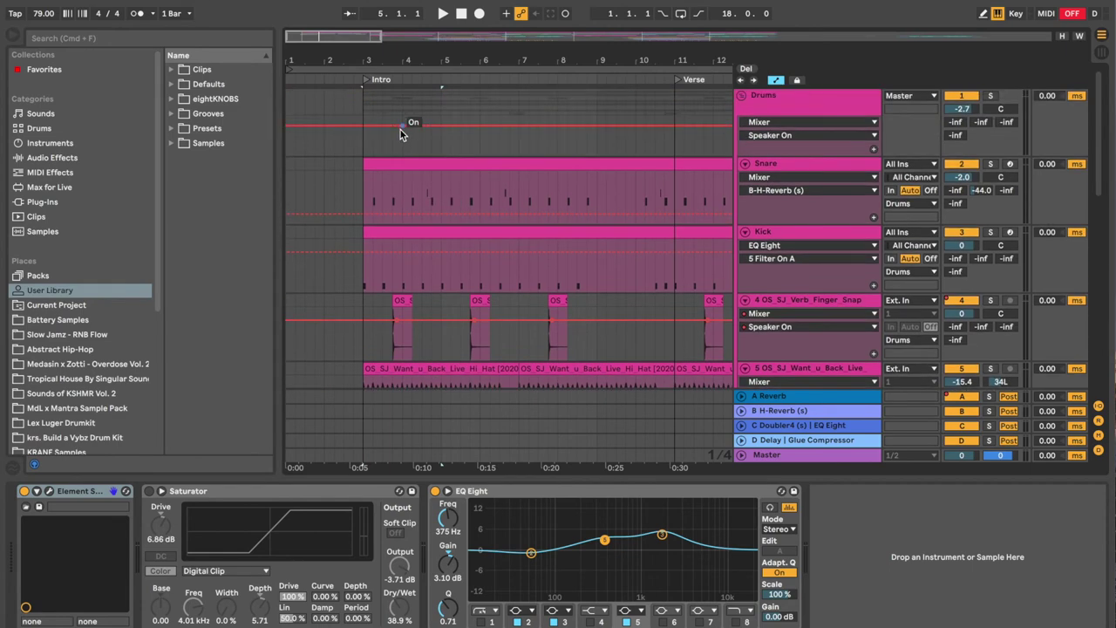
# Collapse the OS_SJ_Want_u_Back_Live hi-hat track and the Percussion track in the Drums group.
pyautogui.scroll(-4, 401, 130)
pyautogui.scroll(-8, 400, 130)
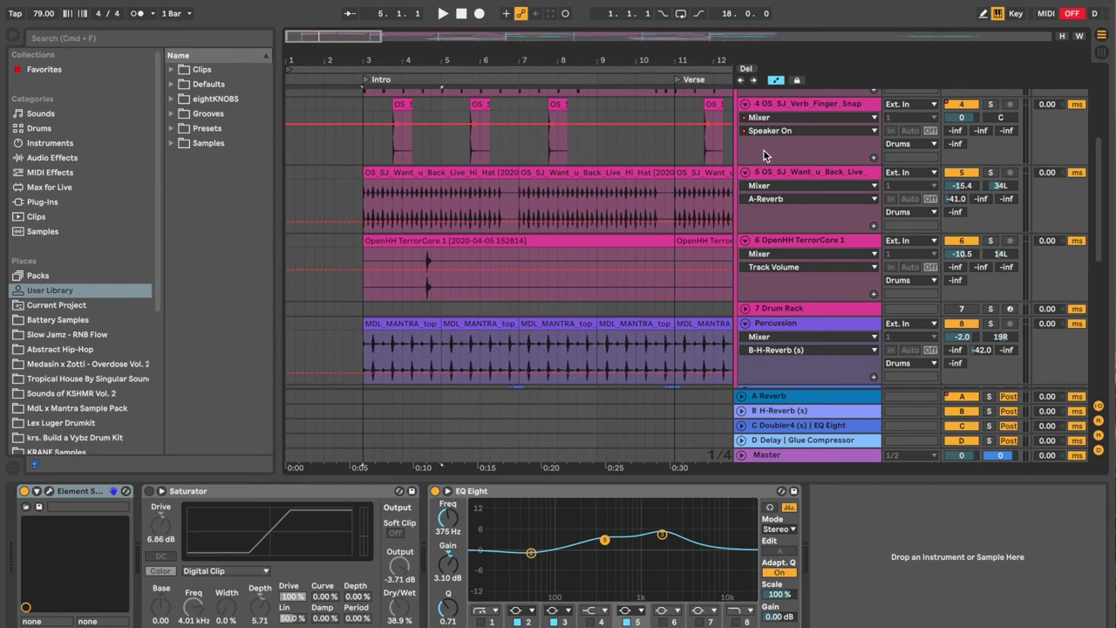
pyautogui.click(746, 174)
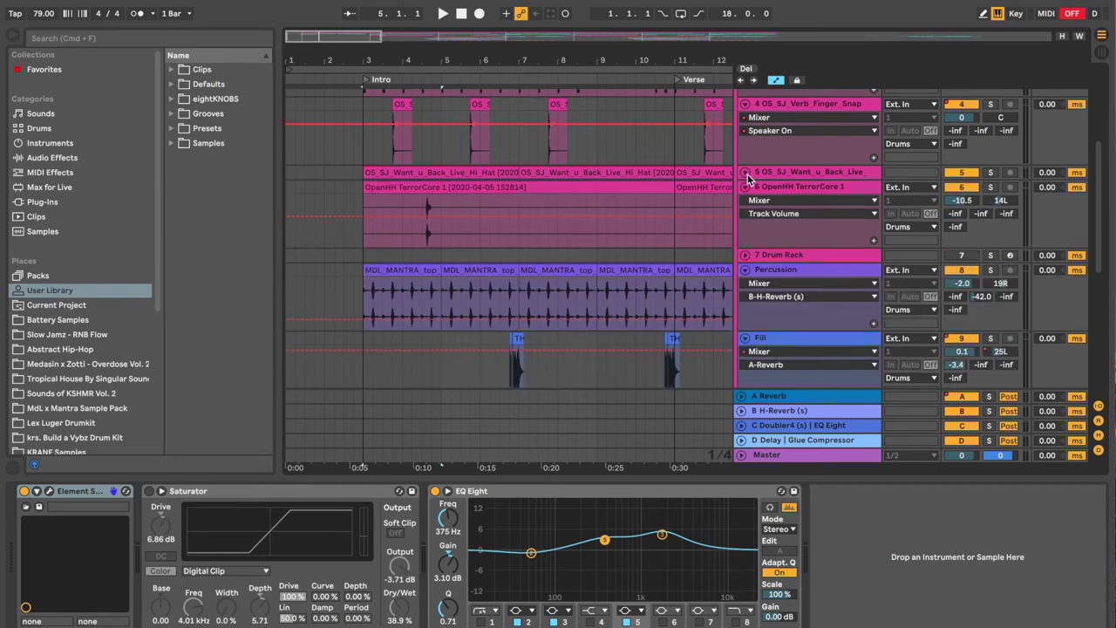
pyautogui.click(745, 271)
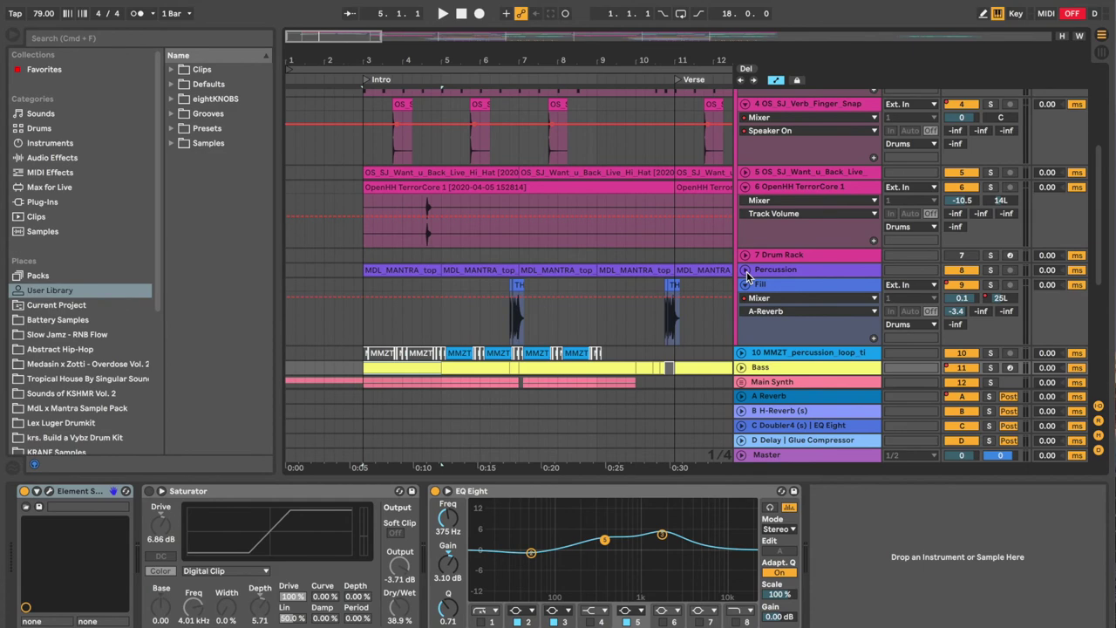
# Examine the Fill track's clips leading into bar 7 and into the verse at bar 11.
pyautogui.click(512, 340)
pyautogui.scroll(5, 513, 340)
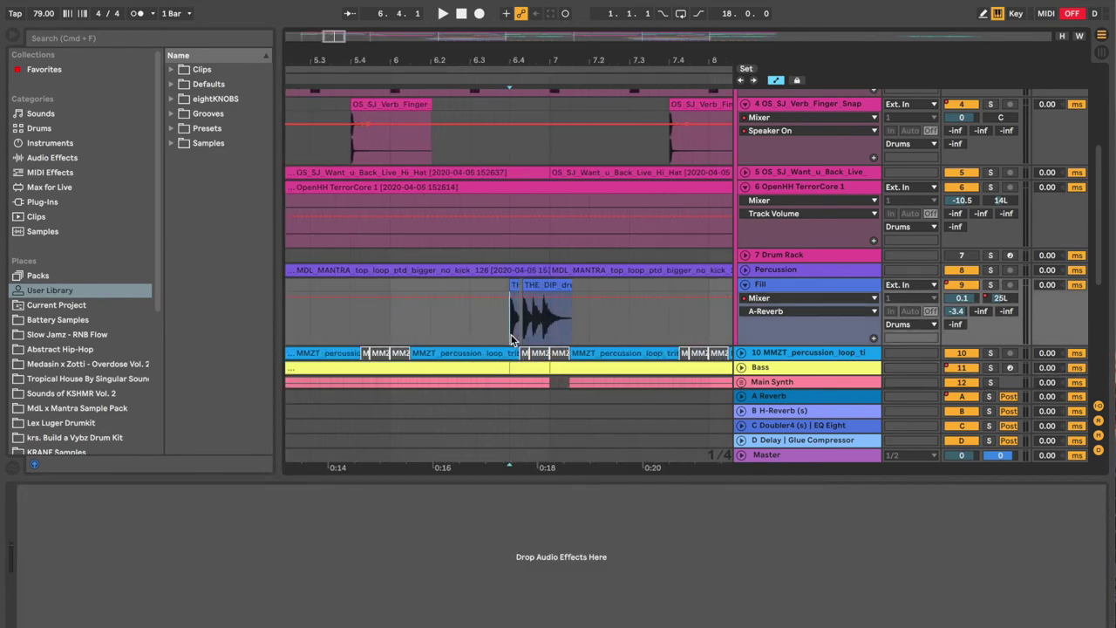
pyautogui.hscroll(10, 513, 340)
pyautogui.scroll(-2, 512, 340)
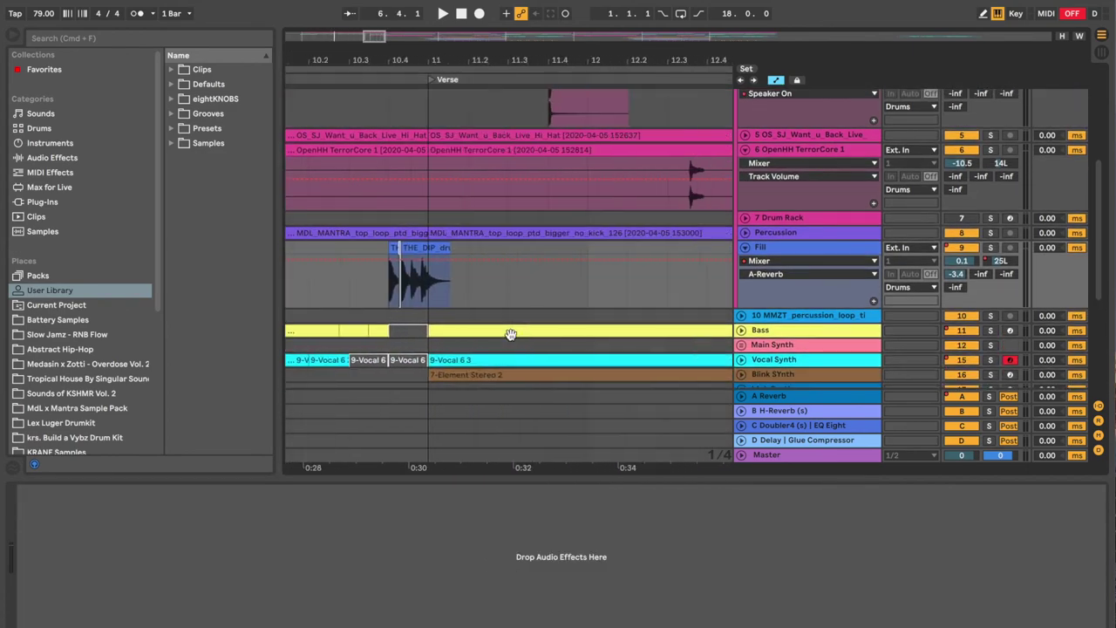
pyautogui.scroll(-3, 511, 335)
pyautogui.hscroll(-10, 511, 335)
pyautogui.click(443, 230)
pyautogui.scroll(-5, 443, 230)
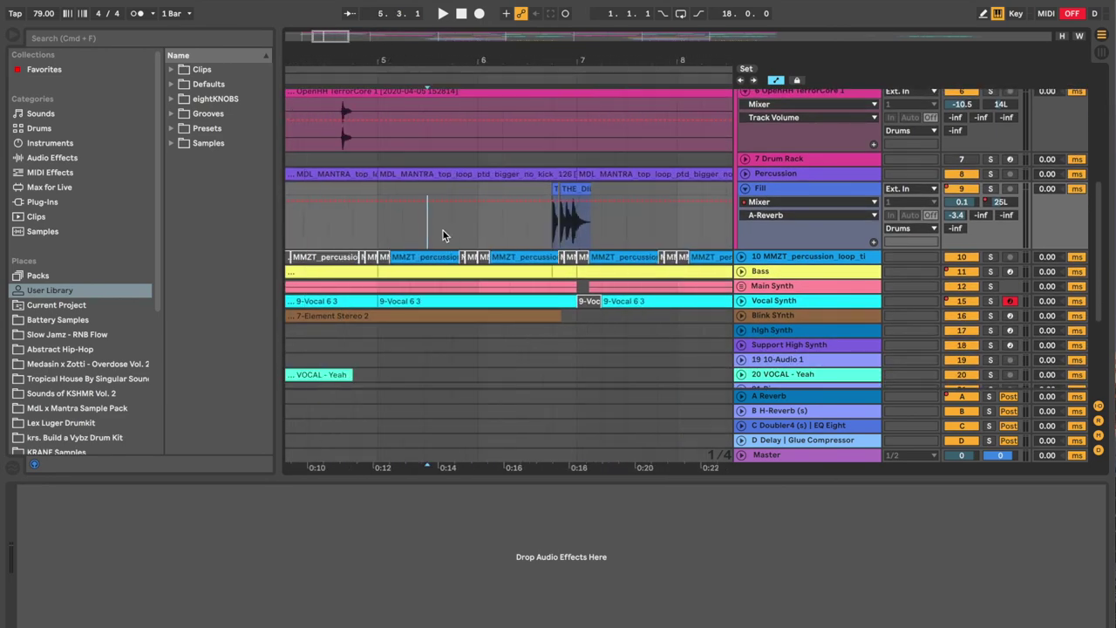
# Expand and collapse track 10 MMZT_percussion_loop, and return to the start of the Drums group.
pyautogui.click(742, 257)
pyautogui.click(742, 257)
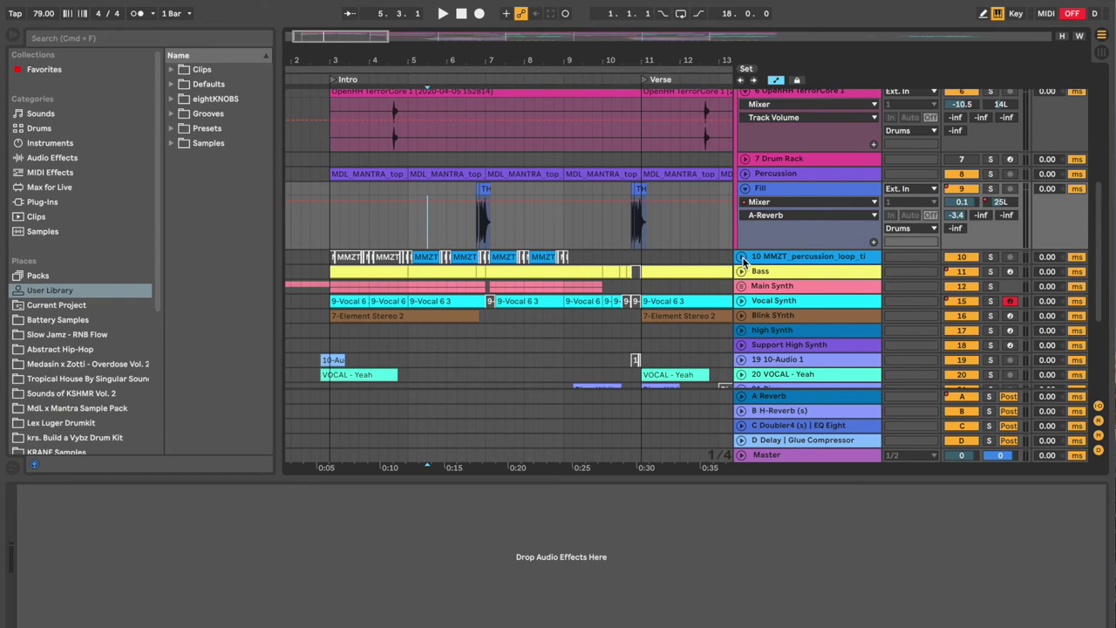
pyautogui.scroll(6, 818, 198)
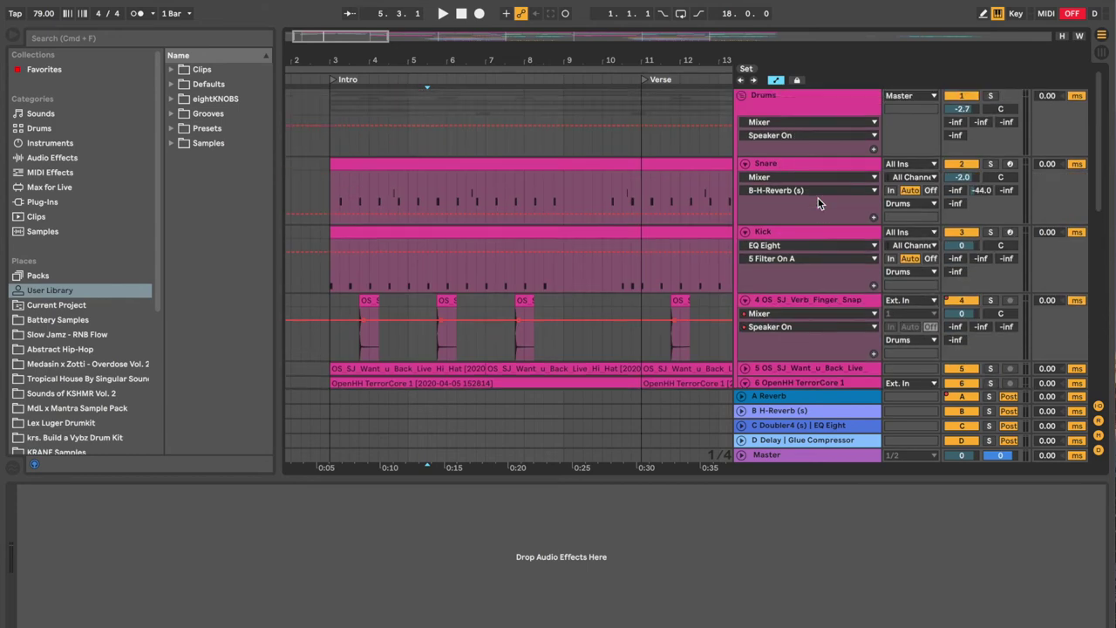
# Collapse the Drums group and expand the Guitar group at the start of the verse.
pyautogui.click(742, 95)
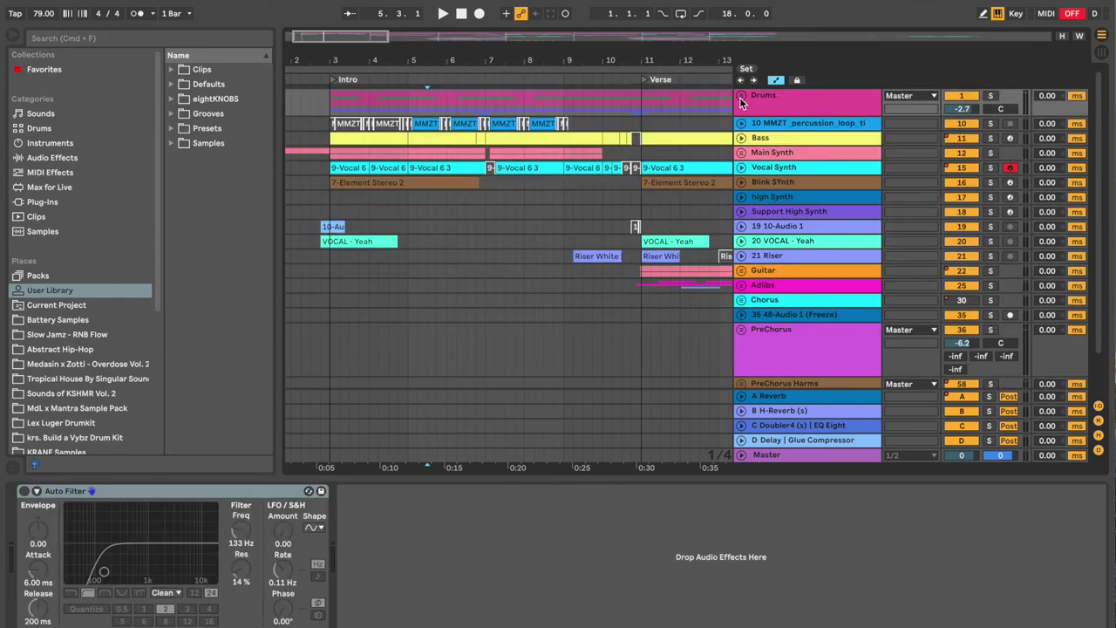
pyautogui.scroll(-2, 613, 190)
pyautogui.hscroll(4, 567, 200)
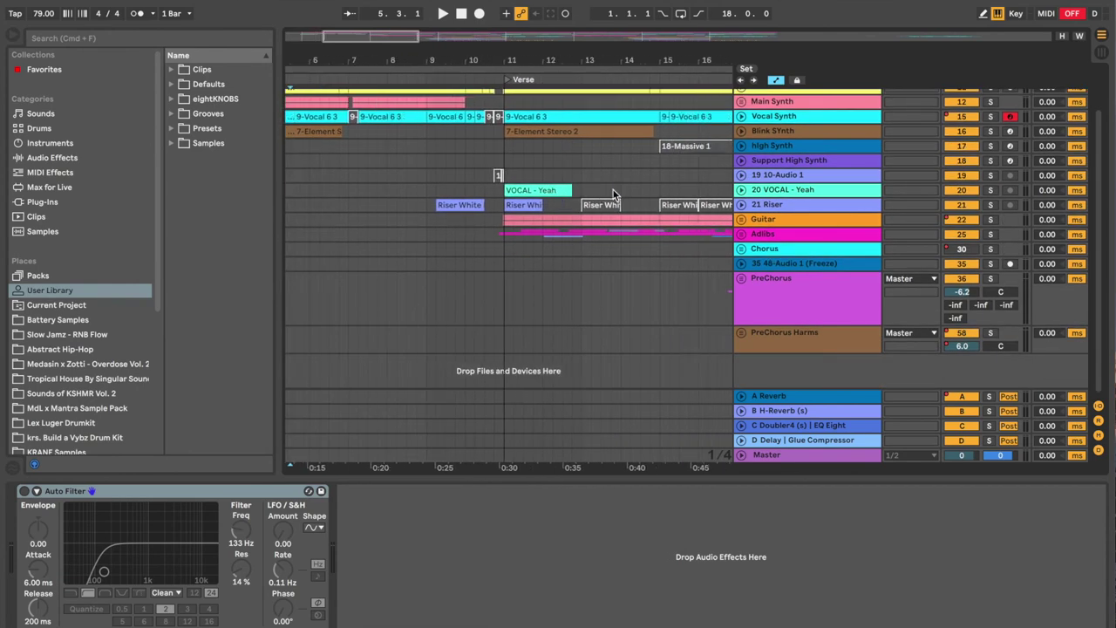
pyautogui.click(506, 218)
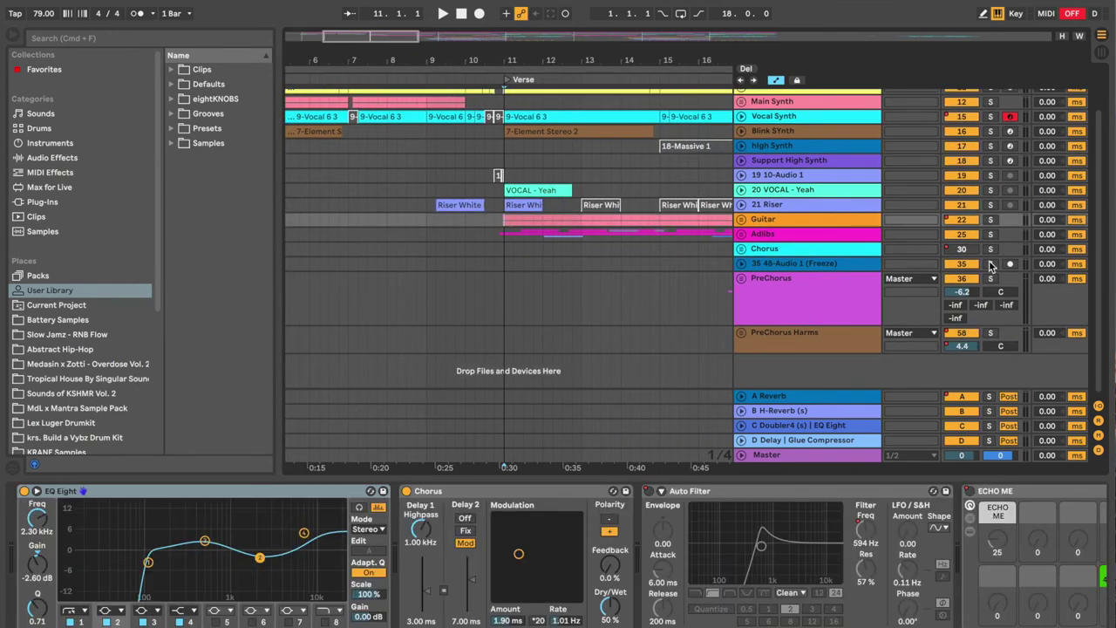
pyautogui.click(742, 222)
pyautogui.scroll(-1, 743, 235)
pyautogui.hscroll(2, 743, 236)
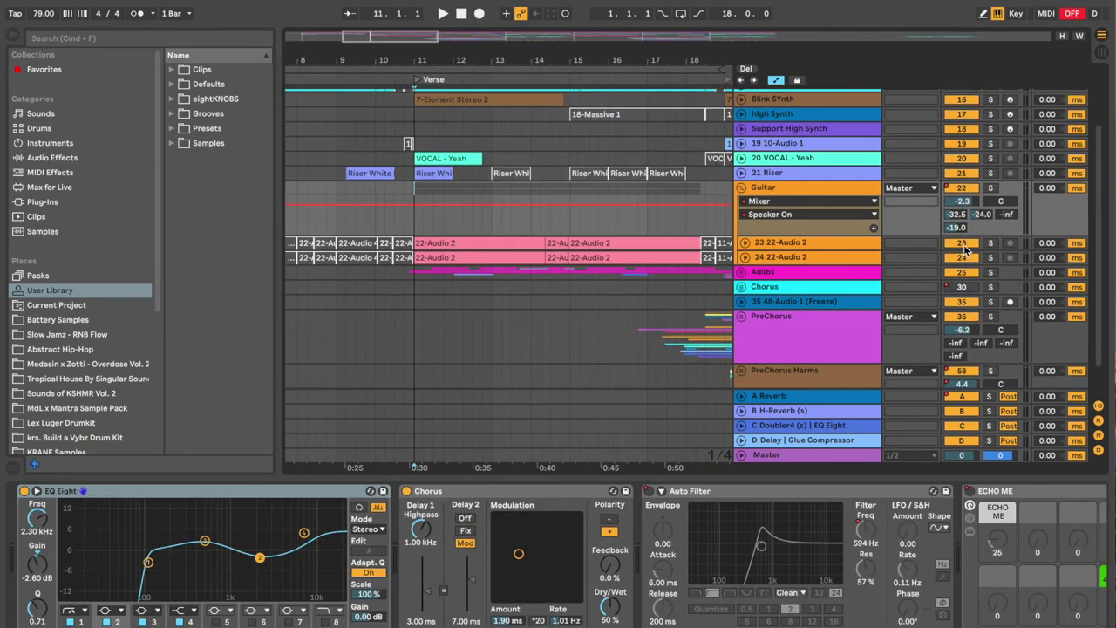
# Expand guitar track 23 22-Audio 2 and select its first verse clip and the track to show its effects chain.
pyautogui.click(745, 243)
pyautogui.scroll(-3, 568, 235)
pyautogui.hscroll(1, 568, 234)
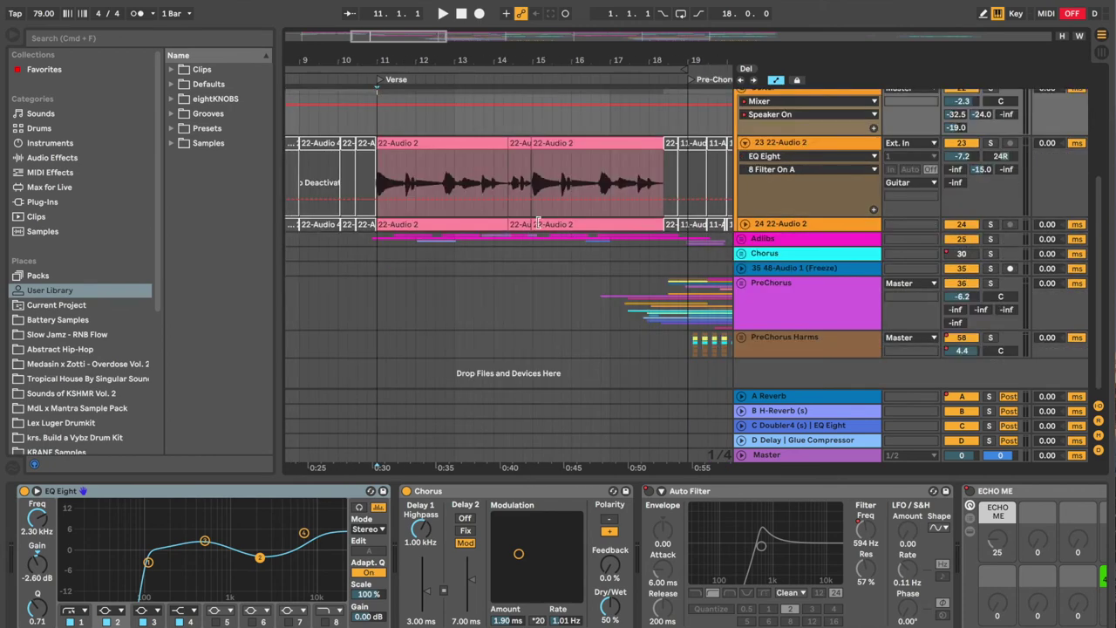
pyautogui.scroll(1, 445, 165)
pyautogui.hscroll(-1, 445, 166)
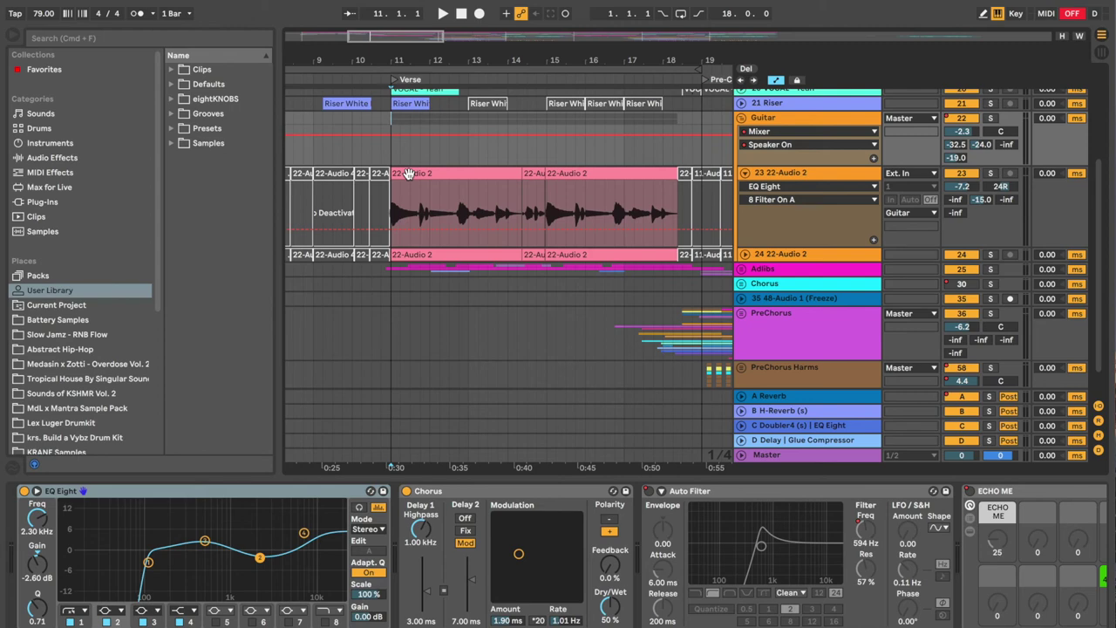
pyautogui.click(408, 174)
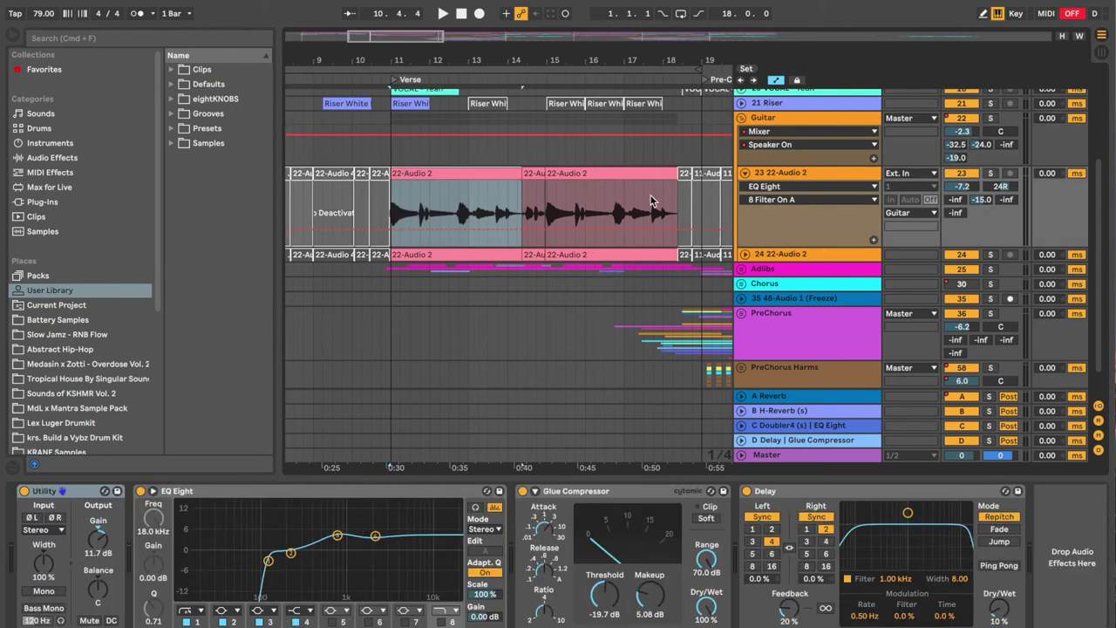
pyautogui.click(769, 178)
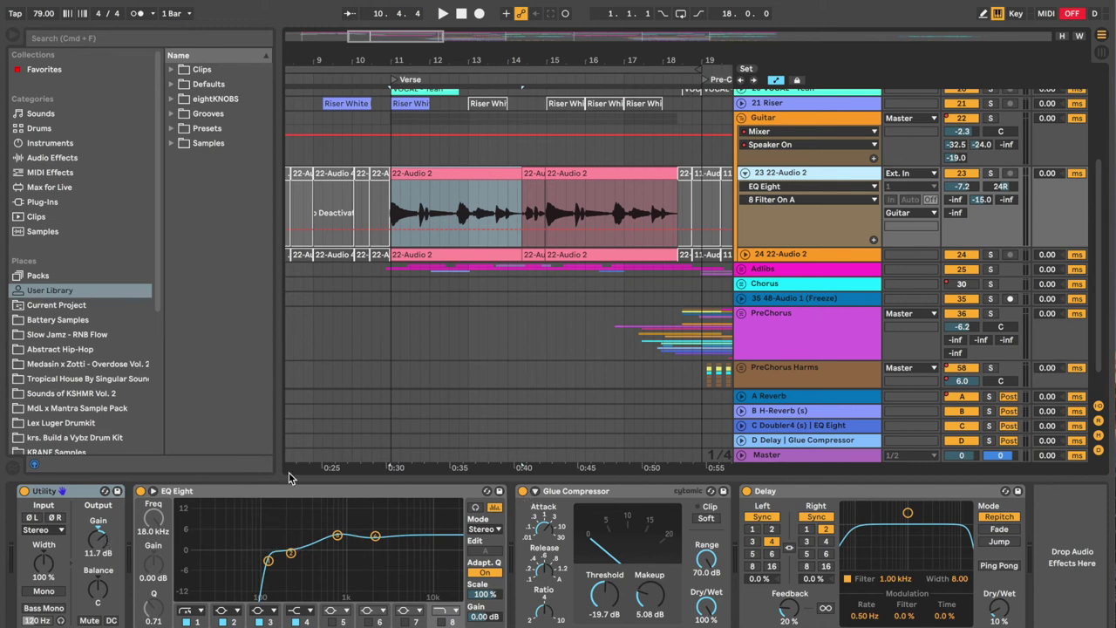
# Expand guitar track 24 22-Audio 2 and show its effects, and return to those of track 23 22-Audio 2.
pyautogui.click(744, 255)
pyautogui.click(806, 252)
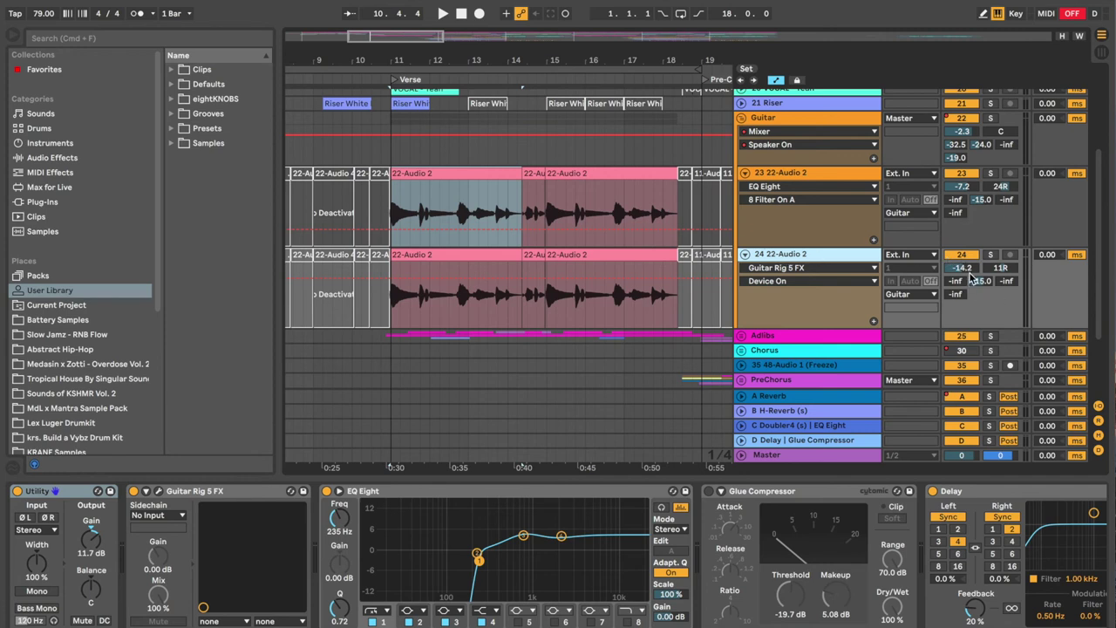
pyautogui.click(789, 174)
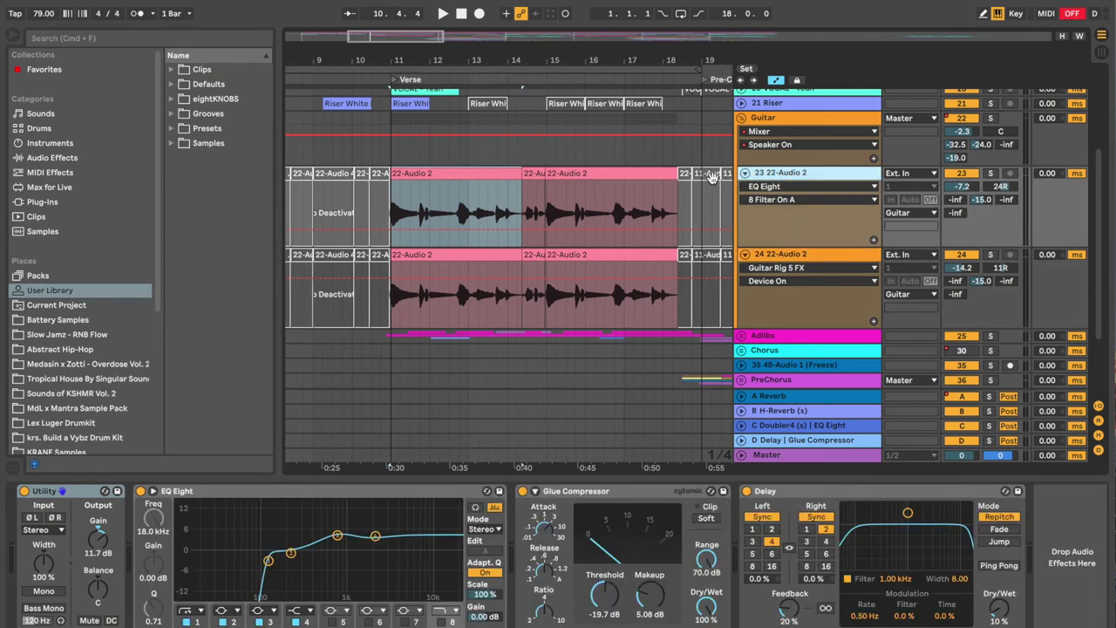
# Examine the clips on both guitar tracks from the verse through the pre-chorus to the start of the chorus.
pyautogui.hscroll(3, 486, 211)
pyautogui.hscroll(-3, 486, 211)
pyautogui.scroll(-1, 487, 211)
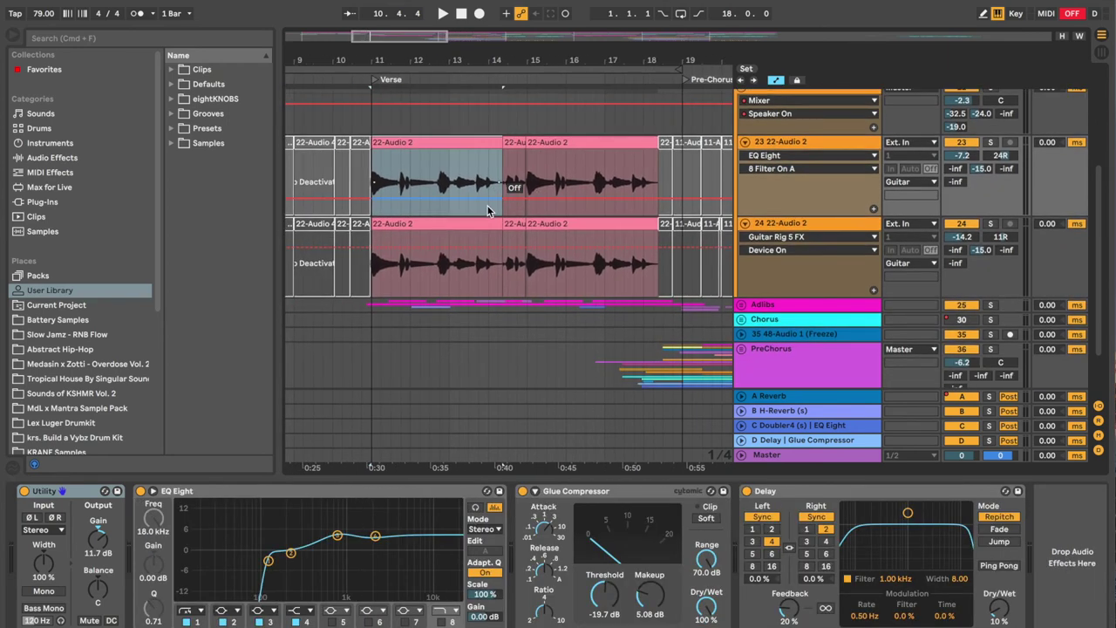
pyautogui.hscroll(2, 486, 211)
pyautogui.hscroll(-5, 487, 211)
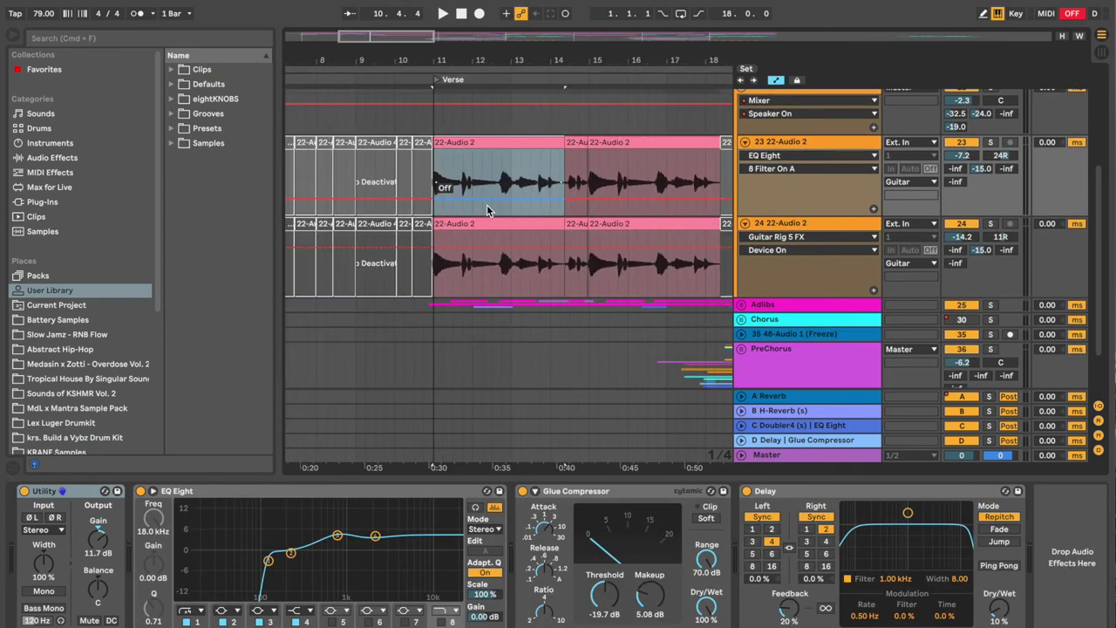
pyautogui.hscroll(2, 487, 211)
pyautogui.scroll(-1, 487, 210)
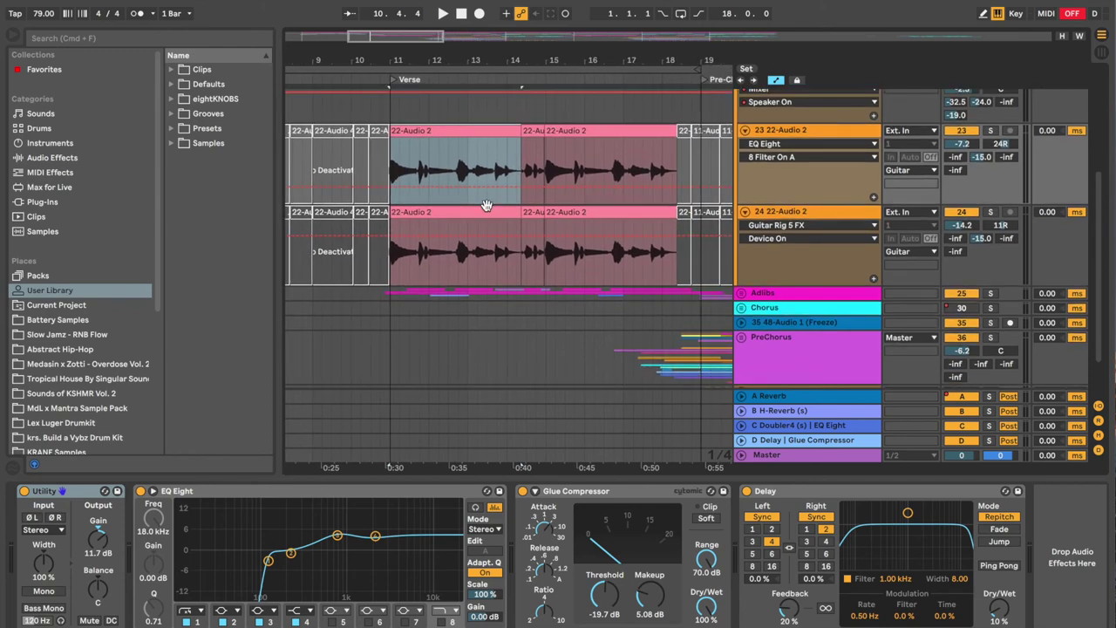
pyautogui.hscroll(3, 486, 206)
pyautogui.scroll(1, 487, 207)
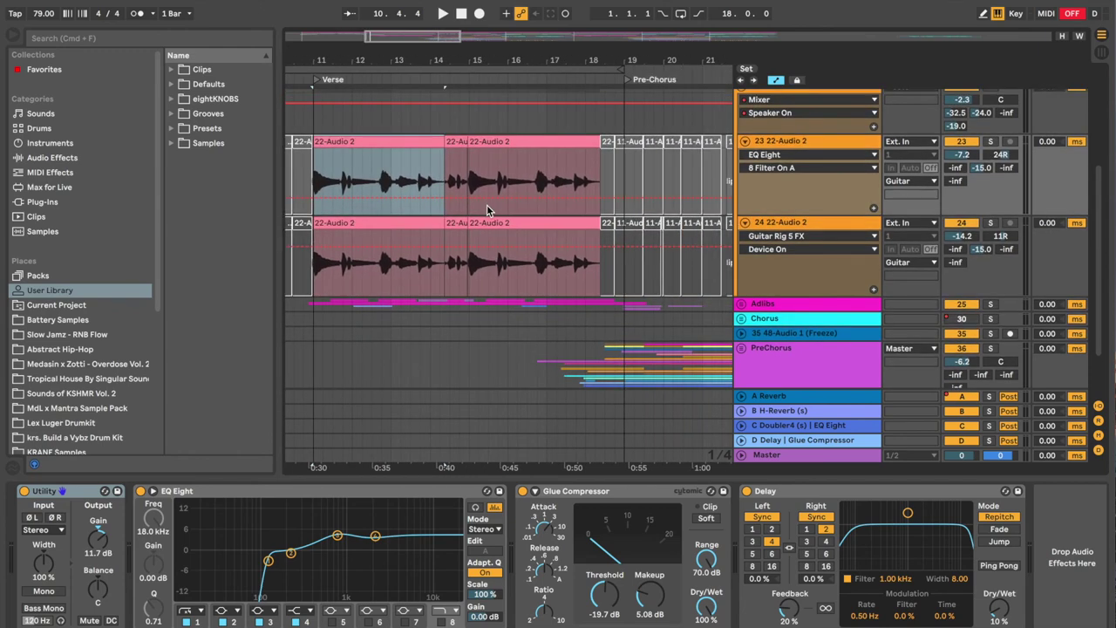
pyautogui.hscroll(-3, 487, 209)
pyautogui.scroll(1, 486, 209)
pyautogui.hscroll(3, 486, 209)
pyautogui.scroll(1, 486, 209)
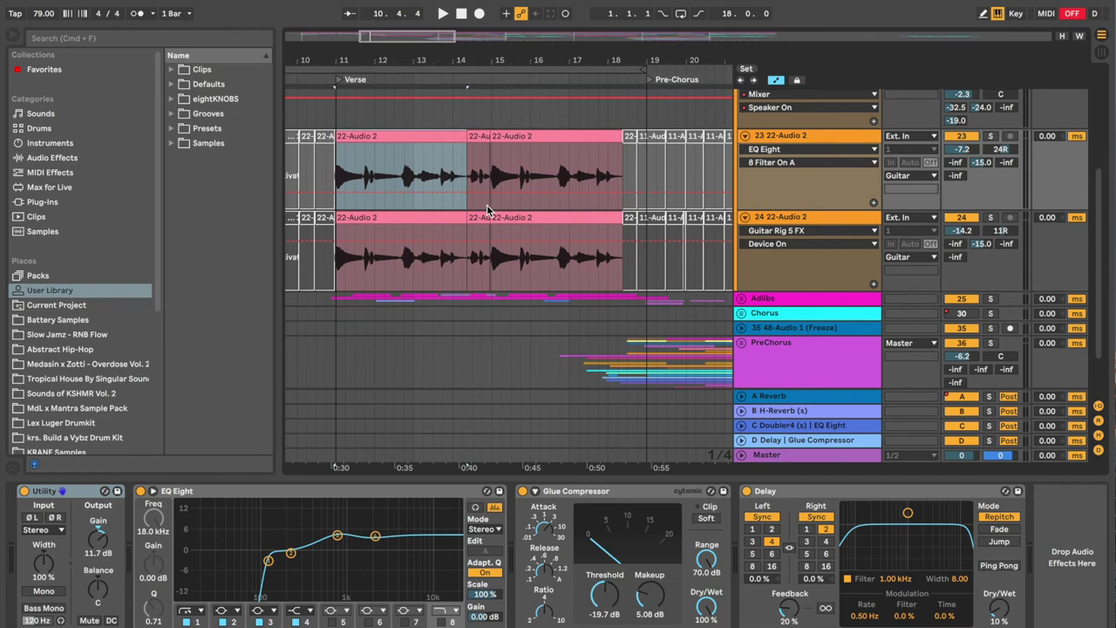
pyautogui.hscroll(-6, 488, 210)
pyautogui.hscroll(13, 488, 210)
pyautogui.hscroll(6, 489, 210)
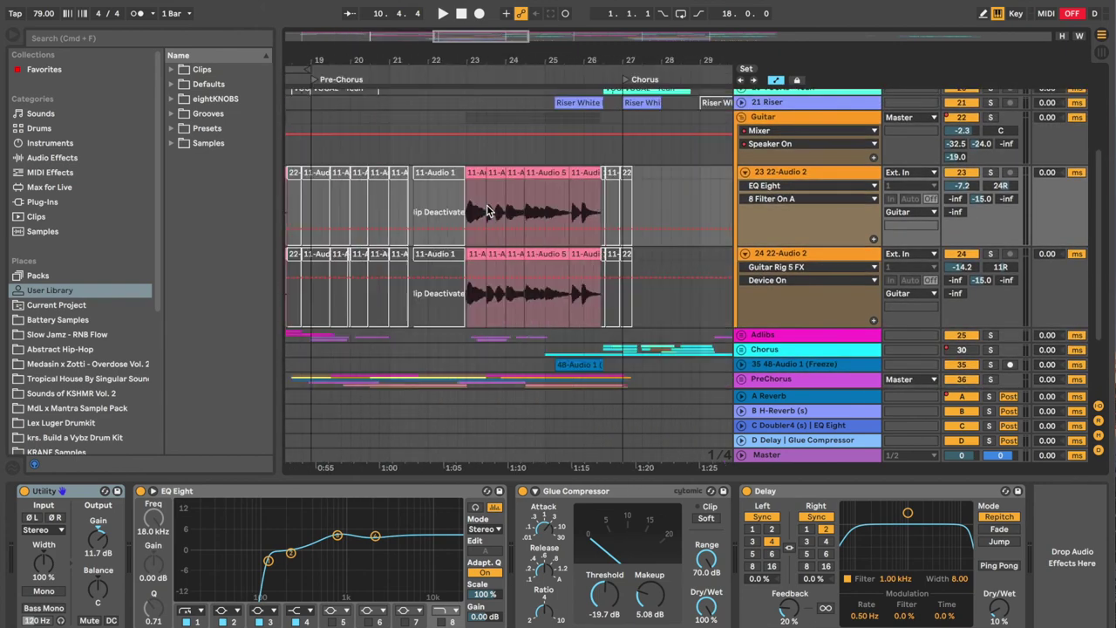
pyautogui.hscroll(-6, 488, 210)
pyautogui.scroll(1, 488, 211)
pyautogui.hscroll(-8, 476, 222)
pyautogui.scroll(-4, 462, 229)
pyautogui.scroll(5, 462, 229)
pyautogui.hscroll(-2, 462, 228)
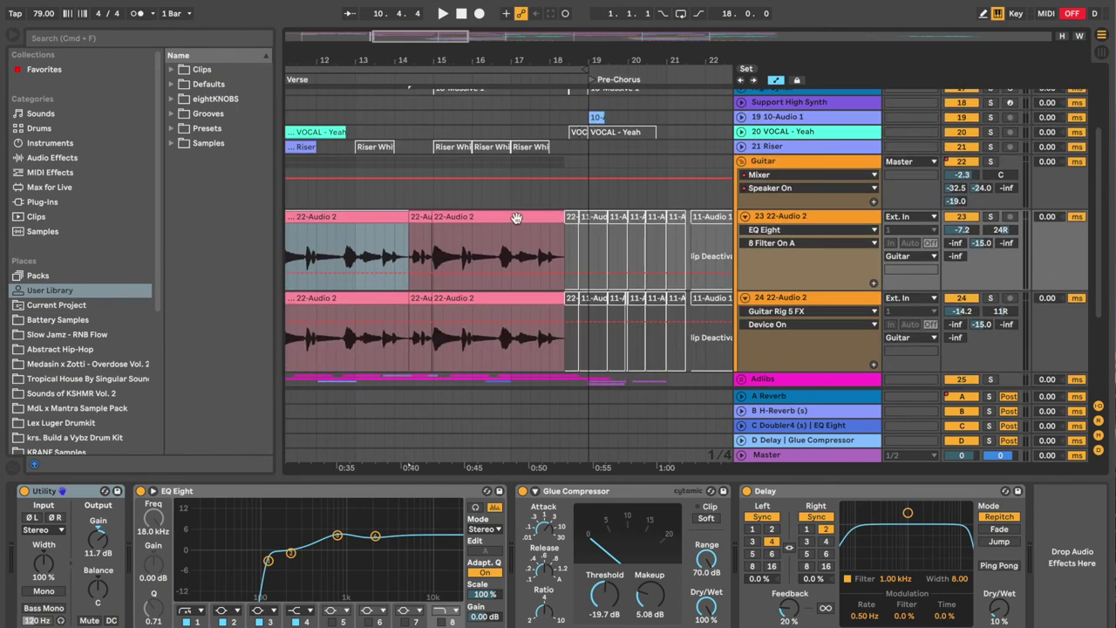
# Collapse both 22-Audio 2 guitar tracks and the Guitar group.
pyautogui.click(745, 299)
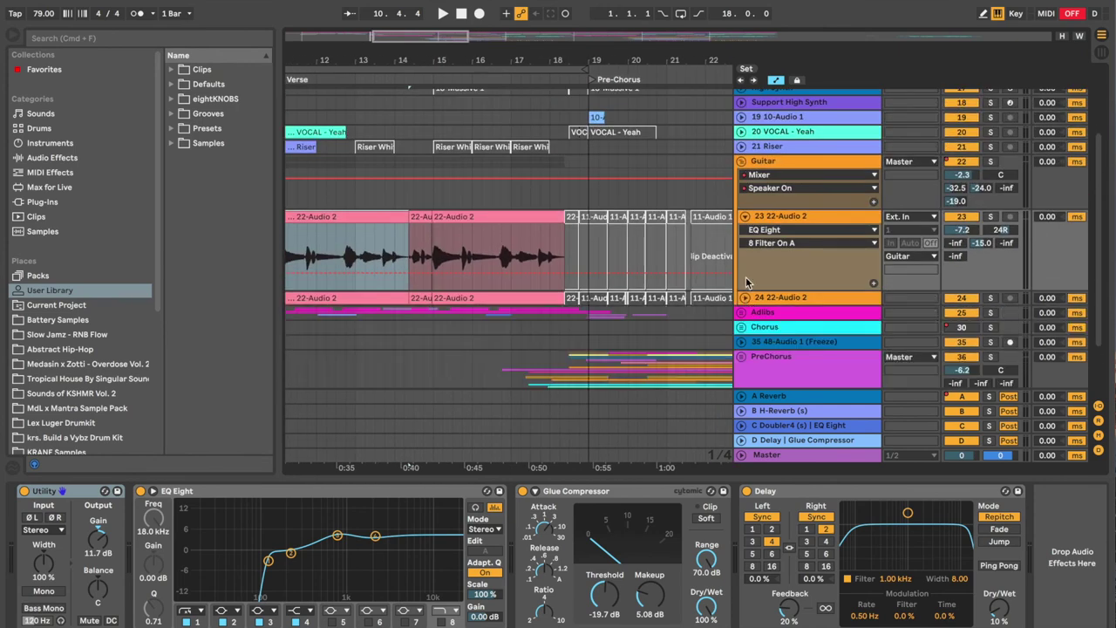
pyautogui.click(744, 216)
pyautogui.click(742, 164)
pyautogui.scroll(3, 375, 168)
pyautogui.hscroll(-3, 375, 168)
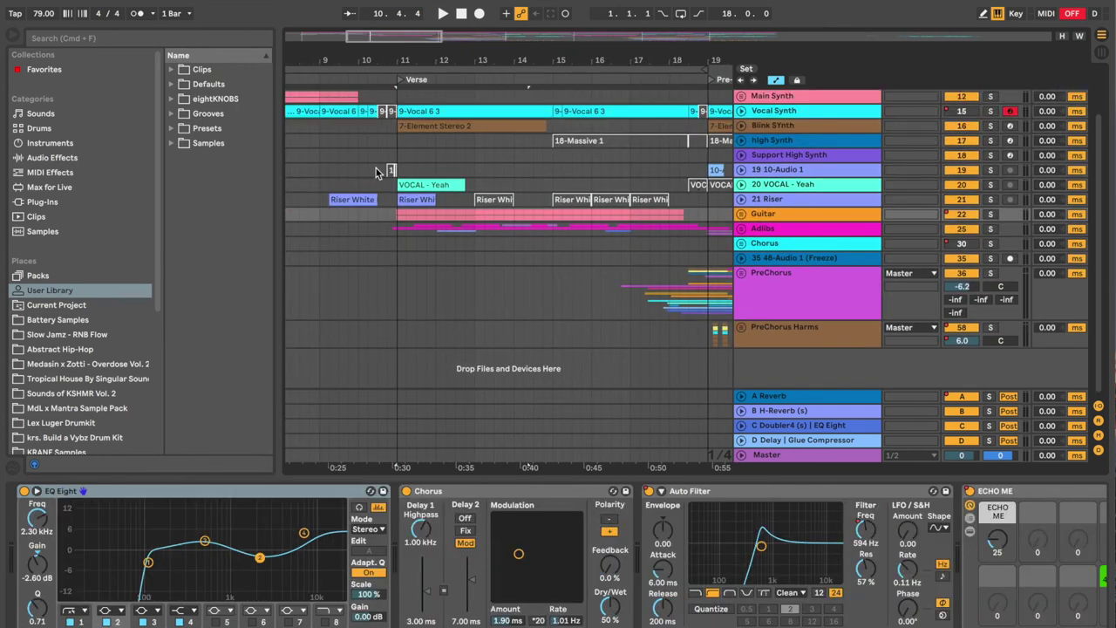
# Select the tracks and groups from Adlibs through PreChorus Harms and expand them all together.
pyautogui.scroll(3, 375, 181)
pyautogui.hscroll(-5, 375, 181)
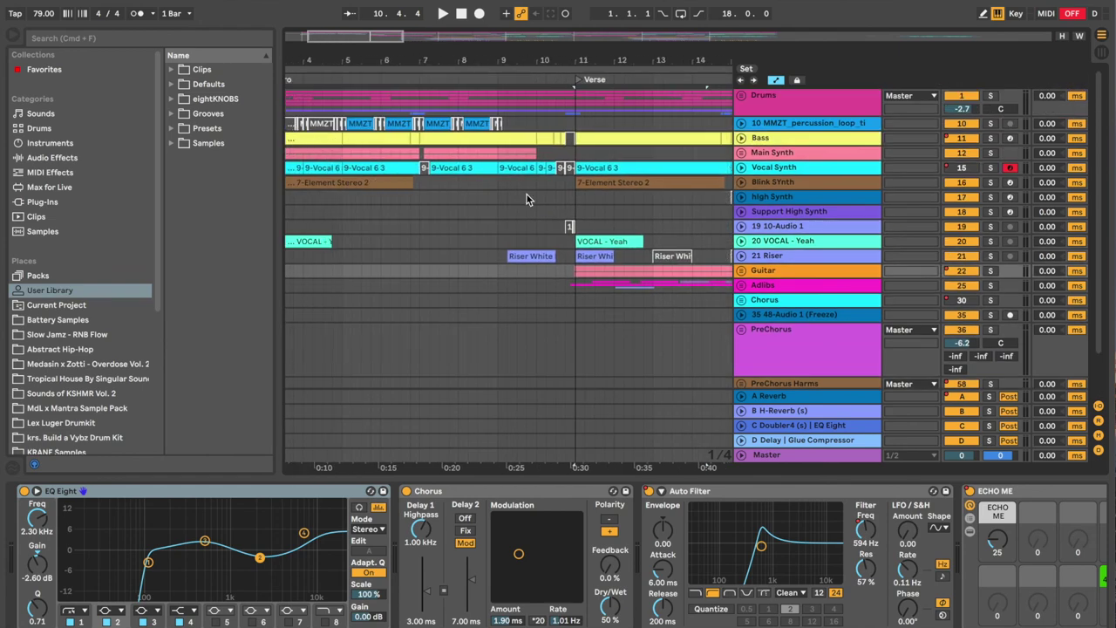
pyautogui.hscroll(2, 693, 206)
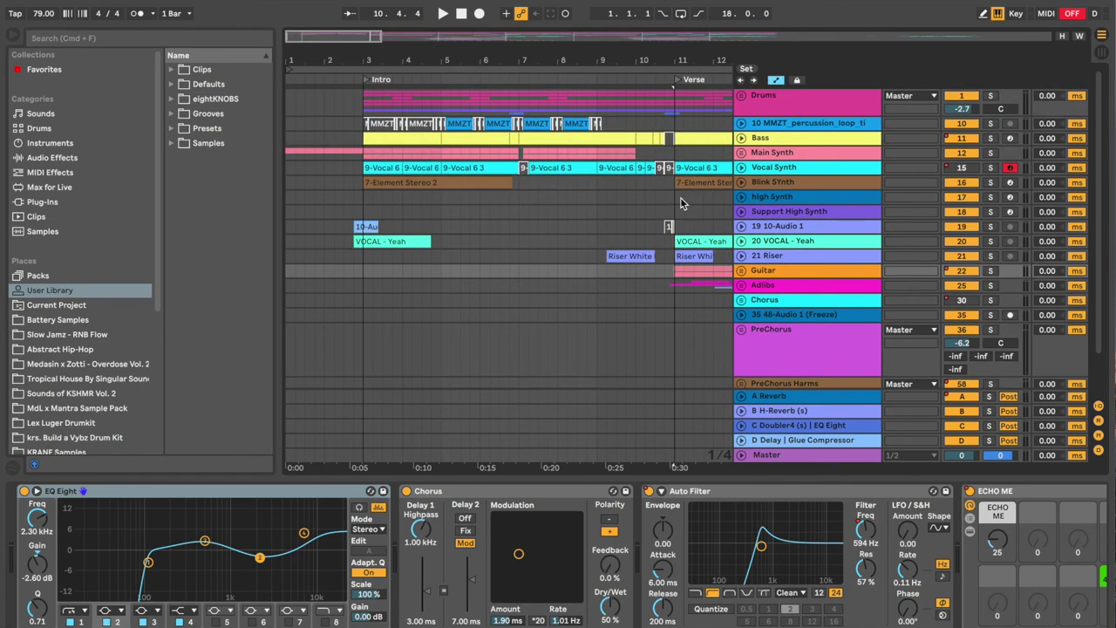
pyautogui.hscroll(1, 681, 197)
pyautogui.hscroll(10, 681, 197)
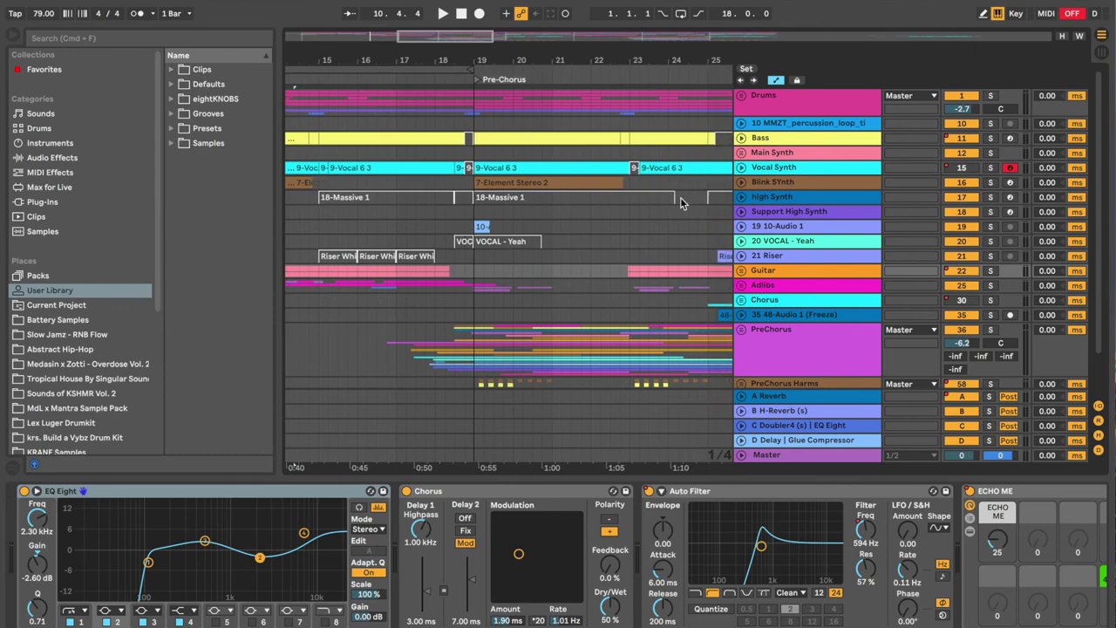
pyautogui.click(756, 287)
pyautogui.scroll(-3, 671, 309)
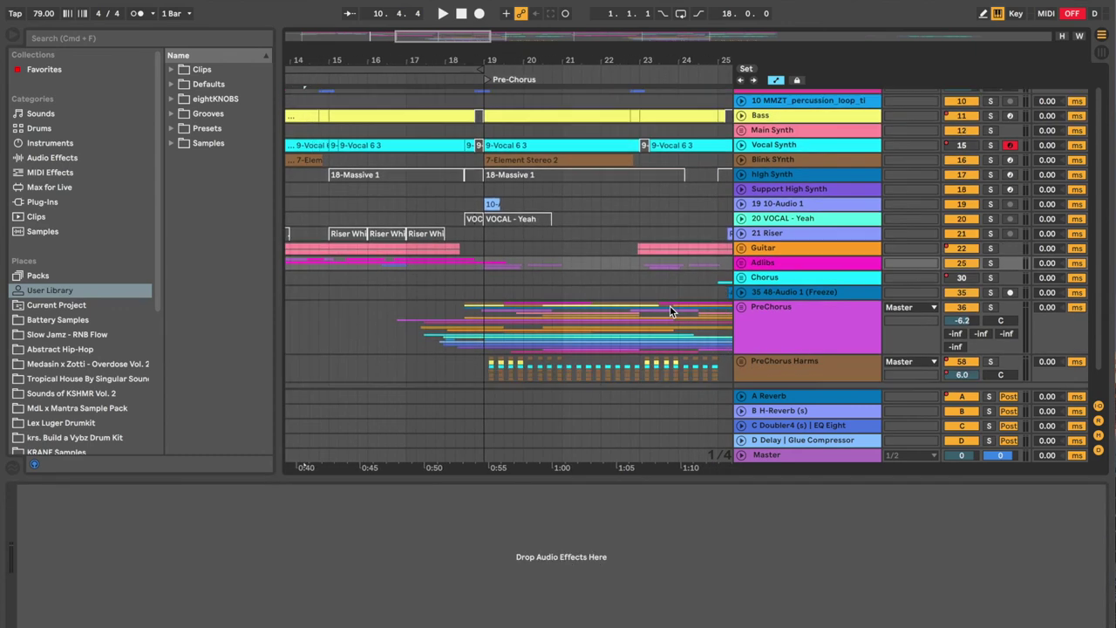
pyautogui.hscroll(-2, 671, 309)
pyautogui.press('-')
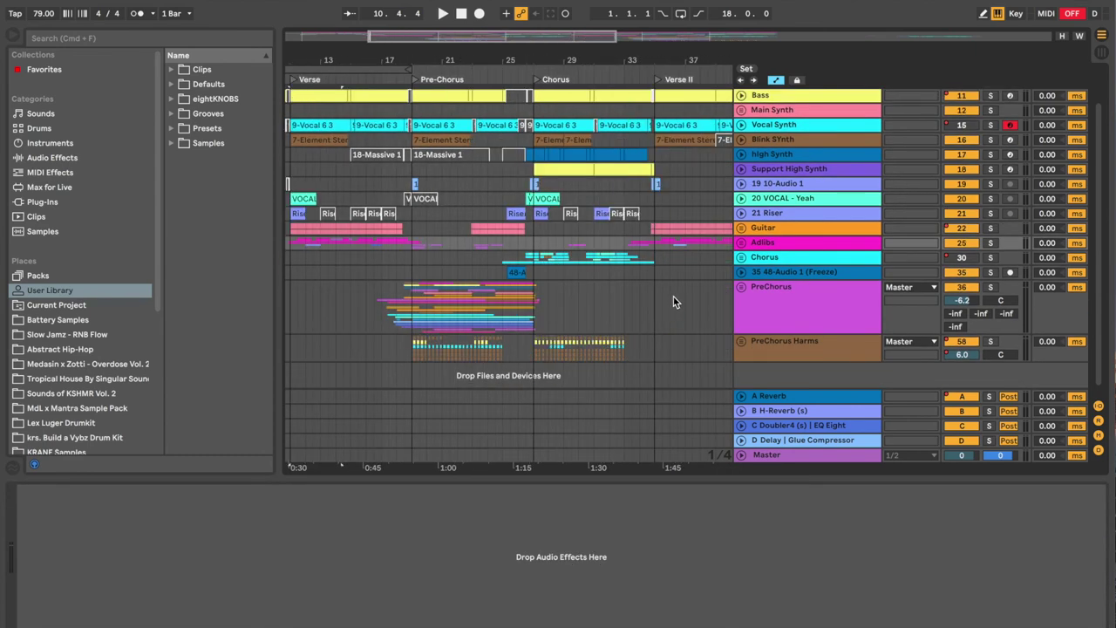
pyautogui.keyDown('shift'); pyautogui.click(772, 341); pyautogui.keyUp('shift')
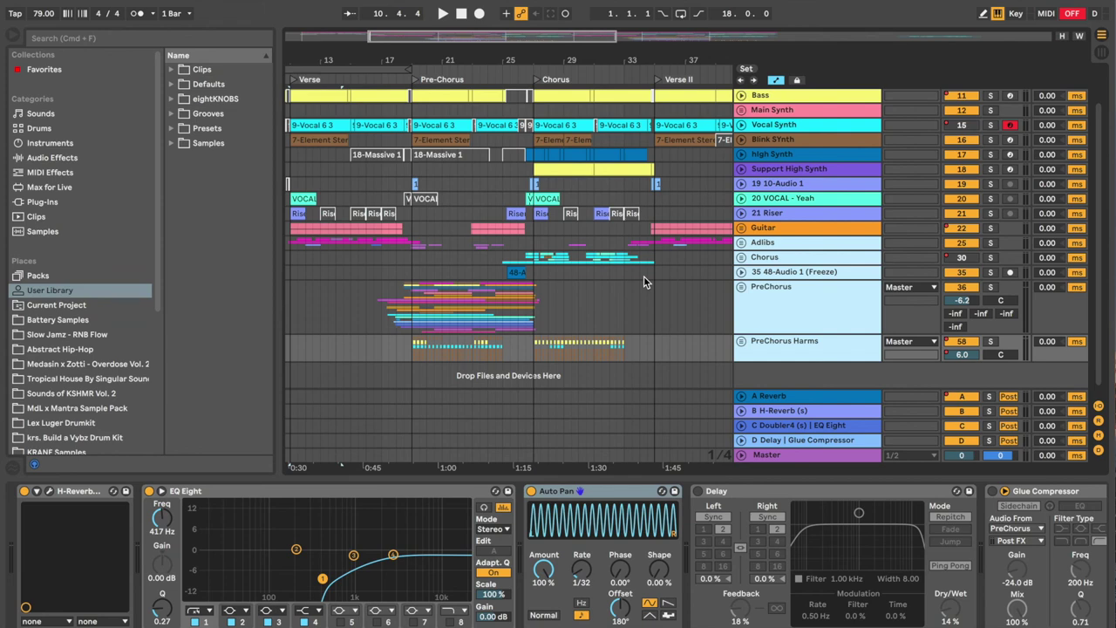
pyautogui.keyDown('alt'); pyautogui.click(740, 252); pyautogui.keyUp('alt')
# Expand track 26 78-Audio 1 in the Adlibs group and select the track to show its effects.
pyautogui.hscroll(-5, 496, 320)
pyautogui.scroll(10, 496, 321)
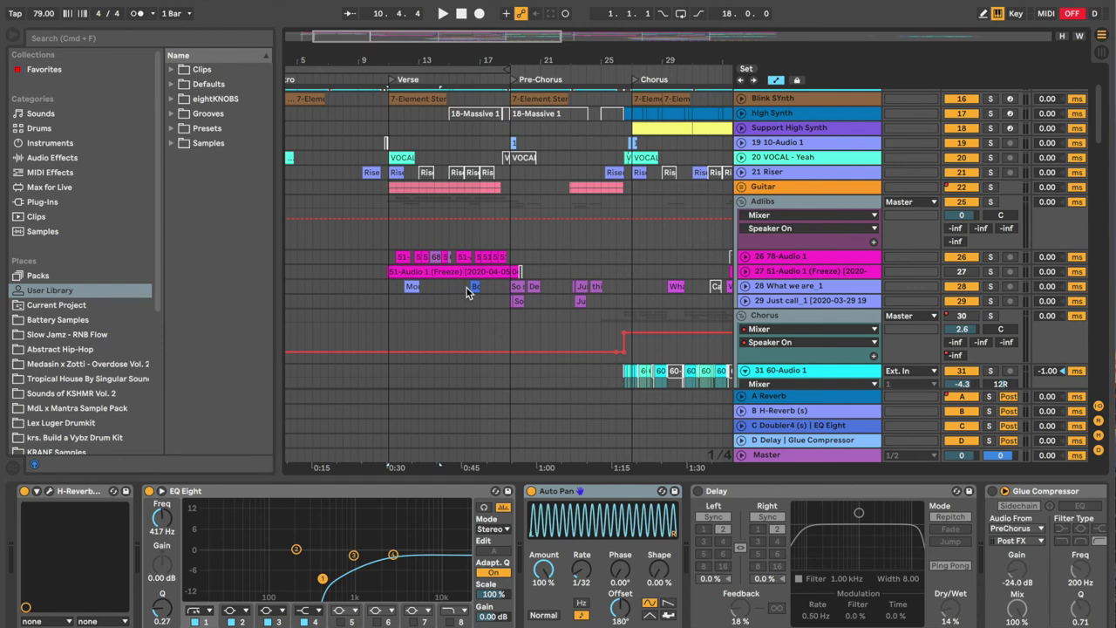
pyautogui.click(744, 258)
pyautogui.click(781, 258)
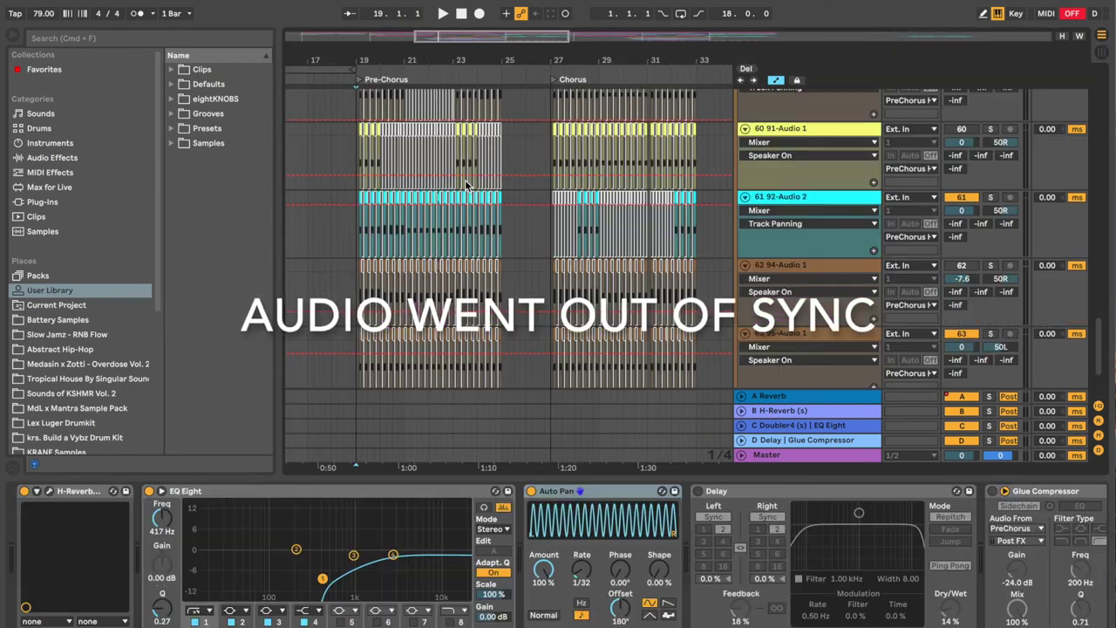
# Show the effects of track 31 60-Audio 1 in the Chorus group, and look through the group's own effects chain.
pyautogui.scroll(15, 465, 180)
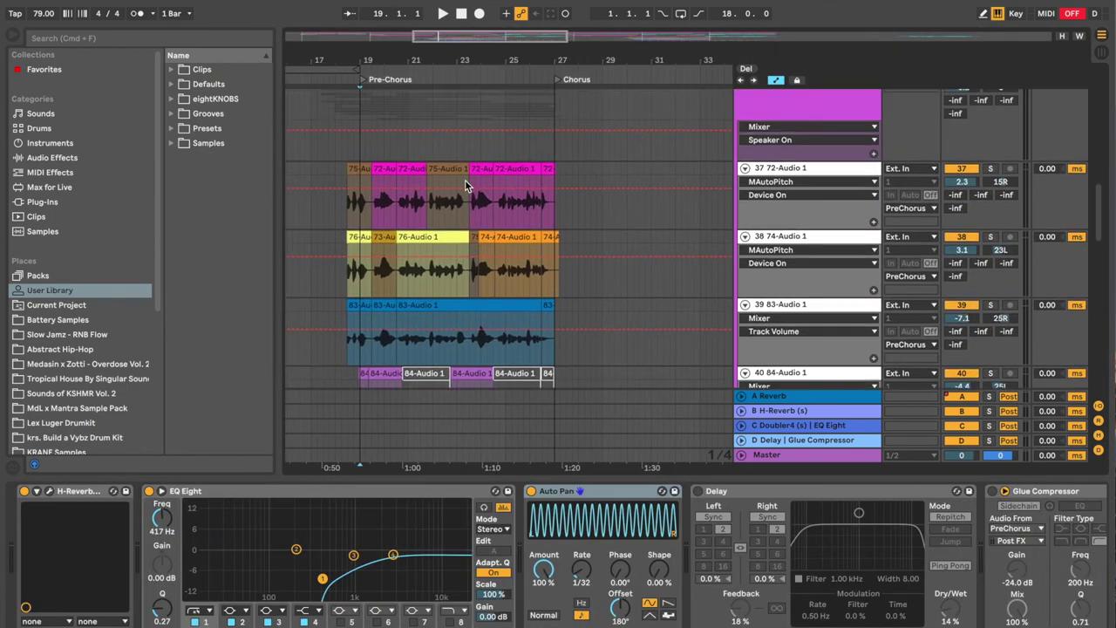
pyautogui.scroll(5, 464, 177)
pyautogui.hscroll(5, 464, 178)
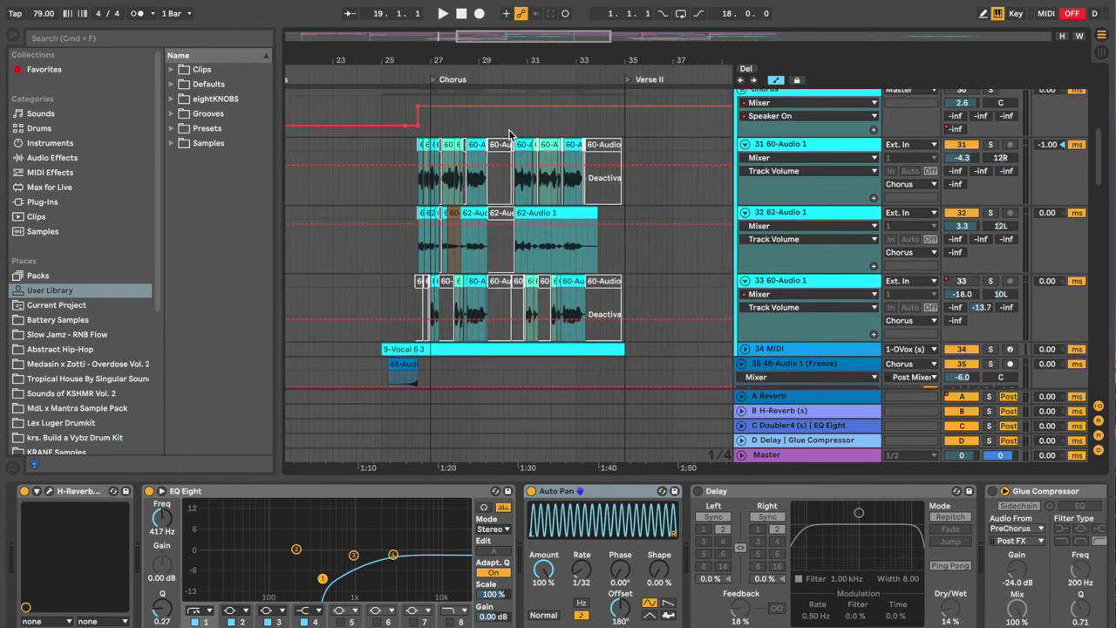
pyautogui.scroll(2, 576, 218)
pyautogui.click(788, 189)
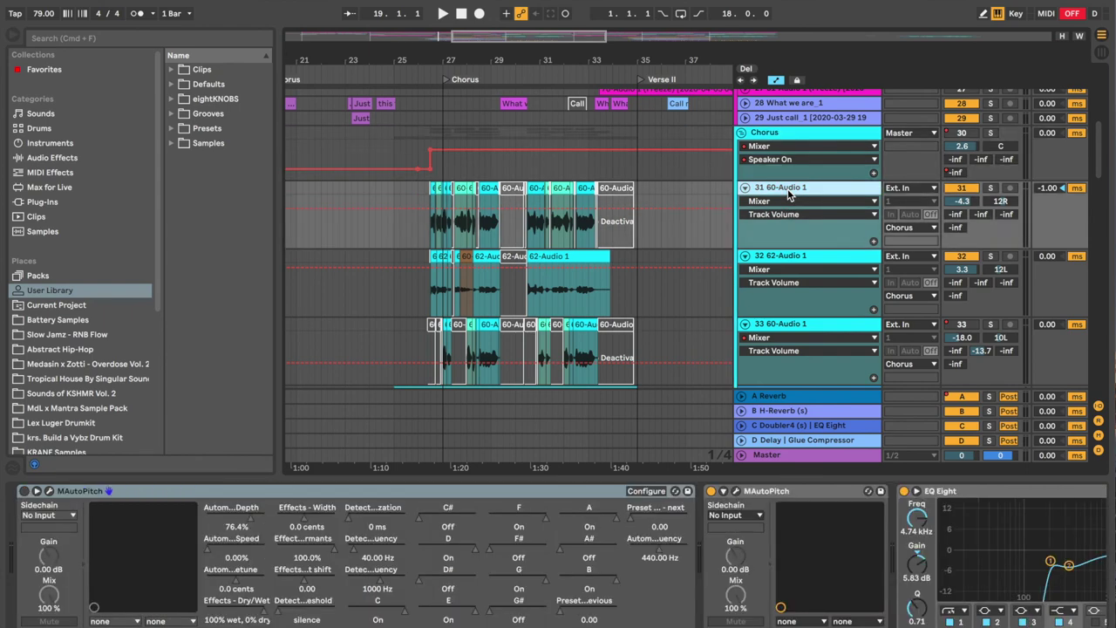
pyautogui.click(769, 137)
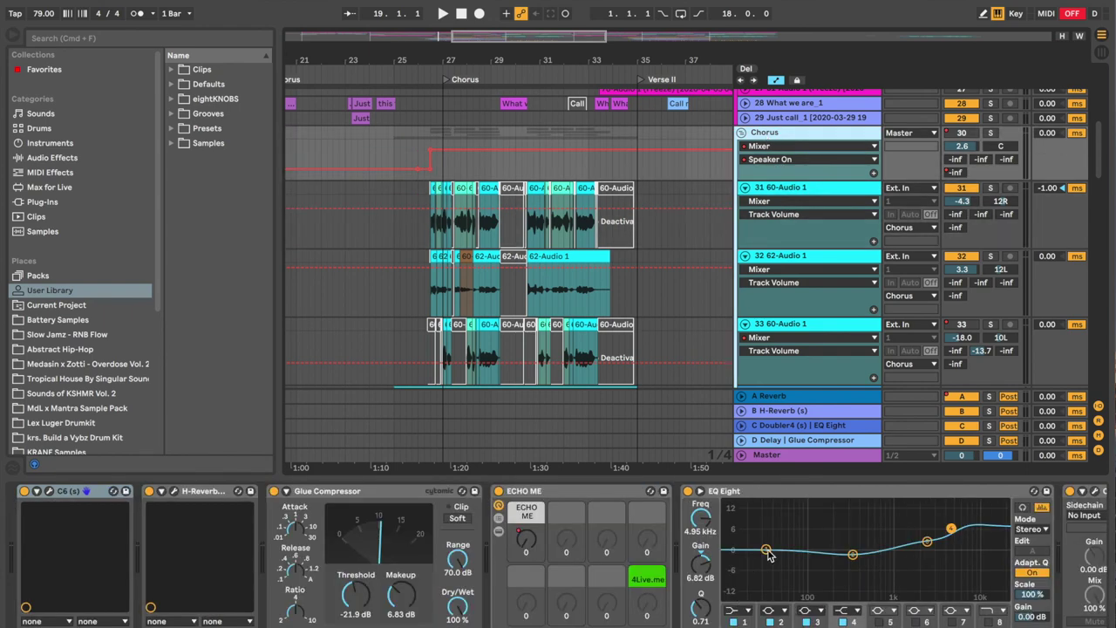
pyautogui.hscroll(5, 769, 550)
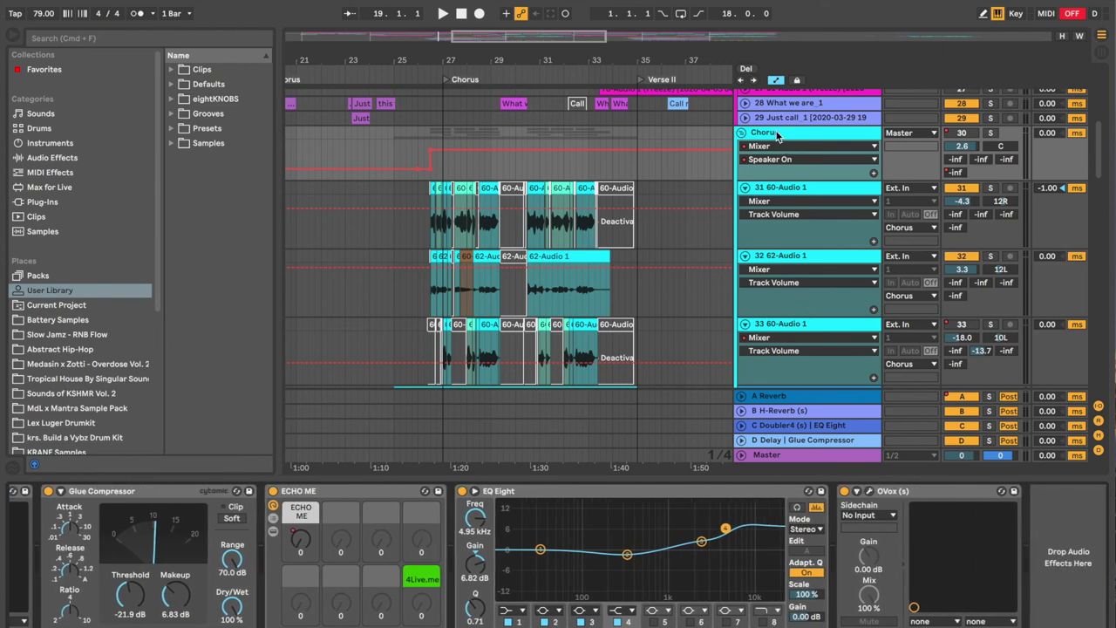
# Select track 31 60-Audio 1 again and look through its effects chain to the last device.
pyautogui.click(781, 197)
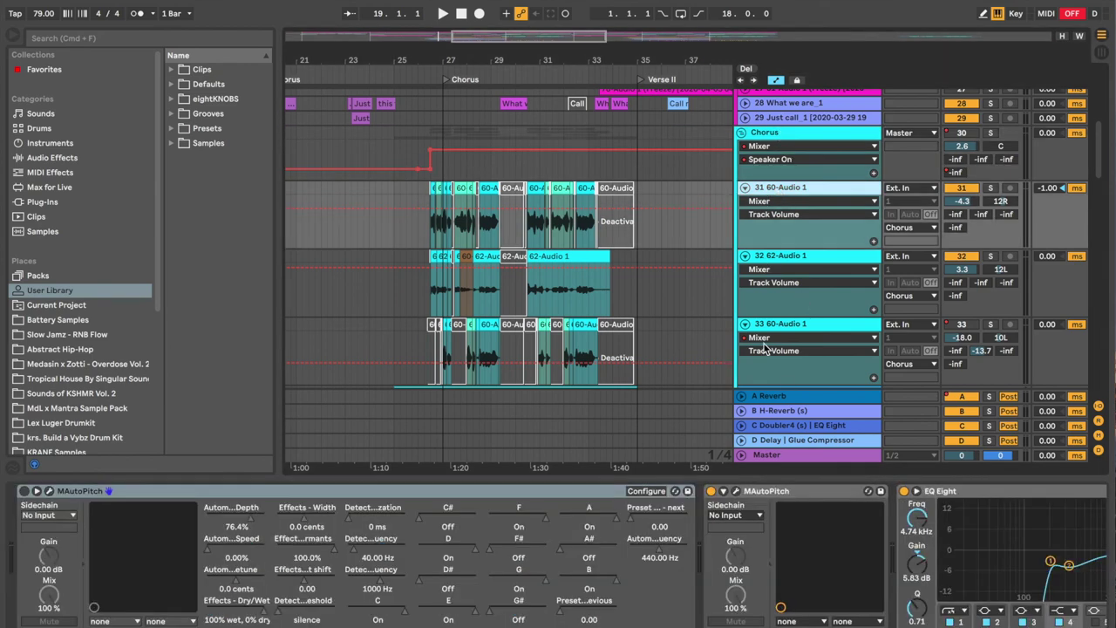
pyautogui.hscroll(15, 835, 502)
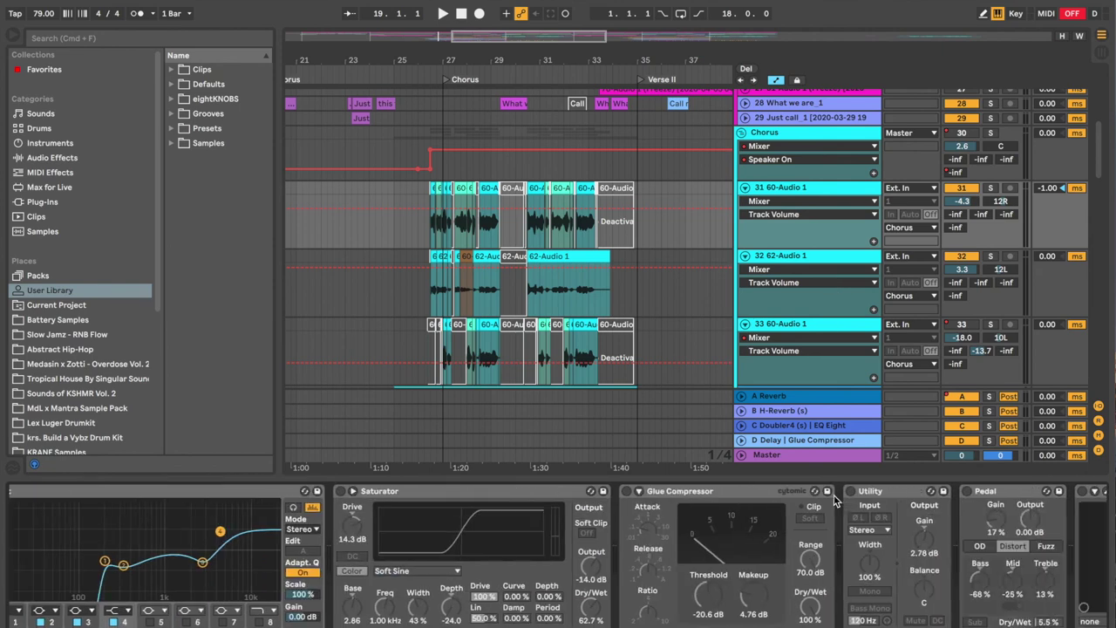
pyautogui.hscroll(15, 834, 496)
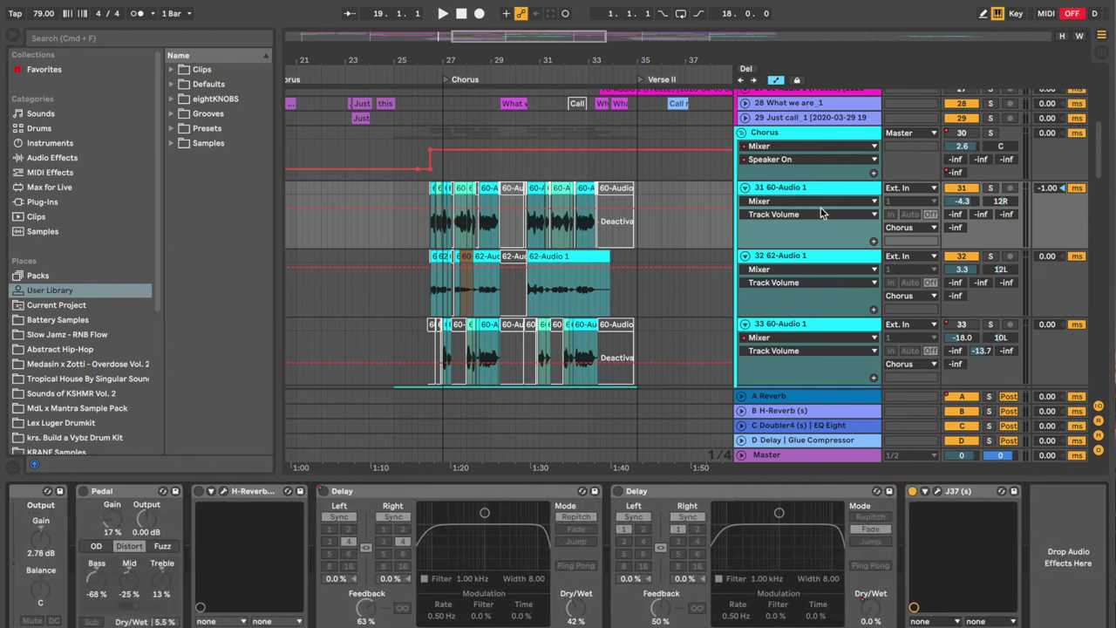
# Show the effects chain of track 32 62-Audio 1 and then of track 33 60-Audio 1 in the Chorus group.
pyautogui.click(809, 257)
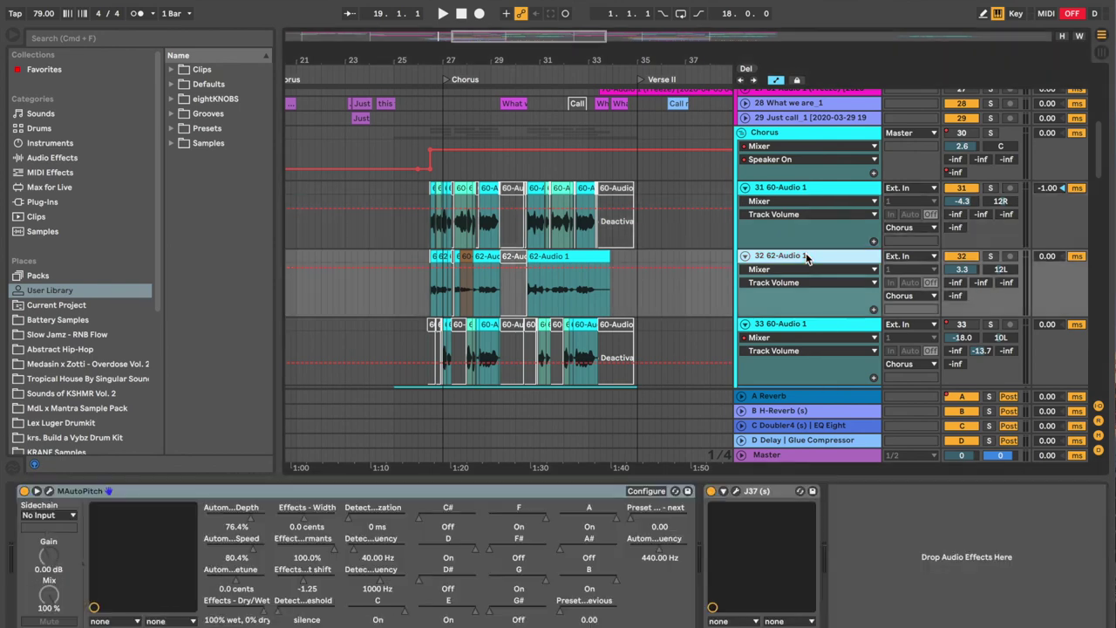
pyautogui.click(805, 326)
pyautogui.hscroll(-3, 844, 534)
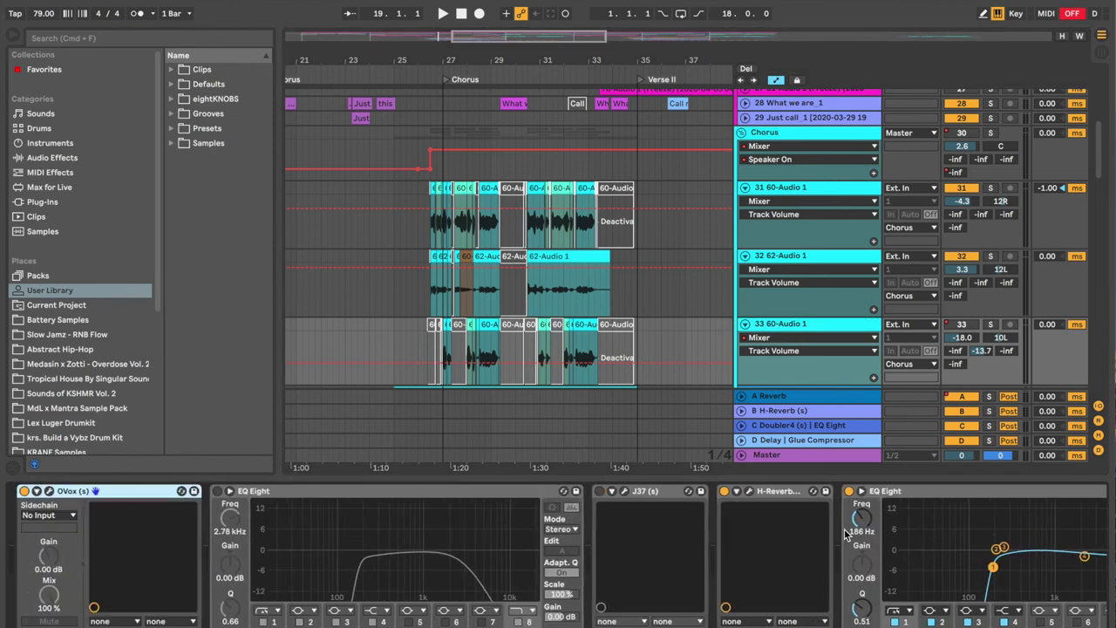
# Look over the arrangement from the Chorus vocal tracks through 34 MIDI and 35 48-Audio 1 to the PreChorus group and its vocal clips.
pyautogui.scroll(-5, 497, 290)
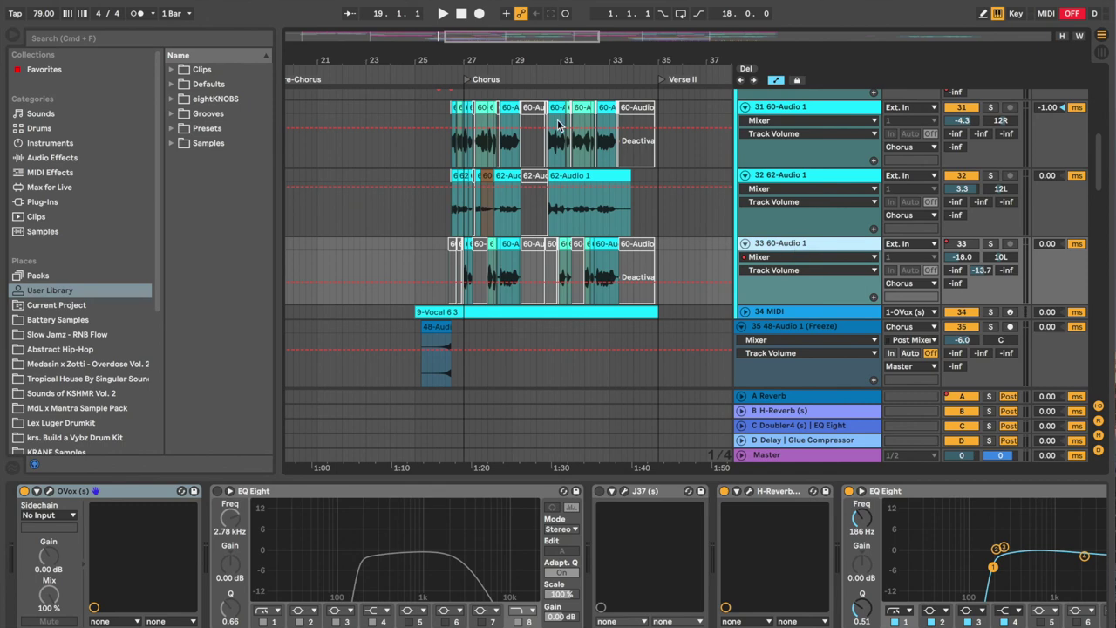
pyautogui.scroll(2, 459, 150)
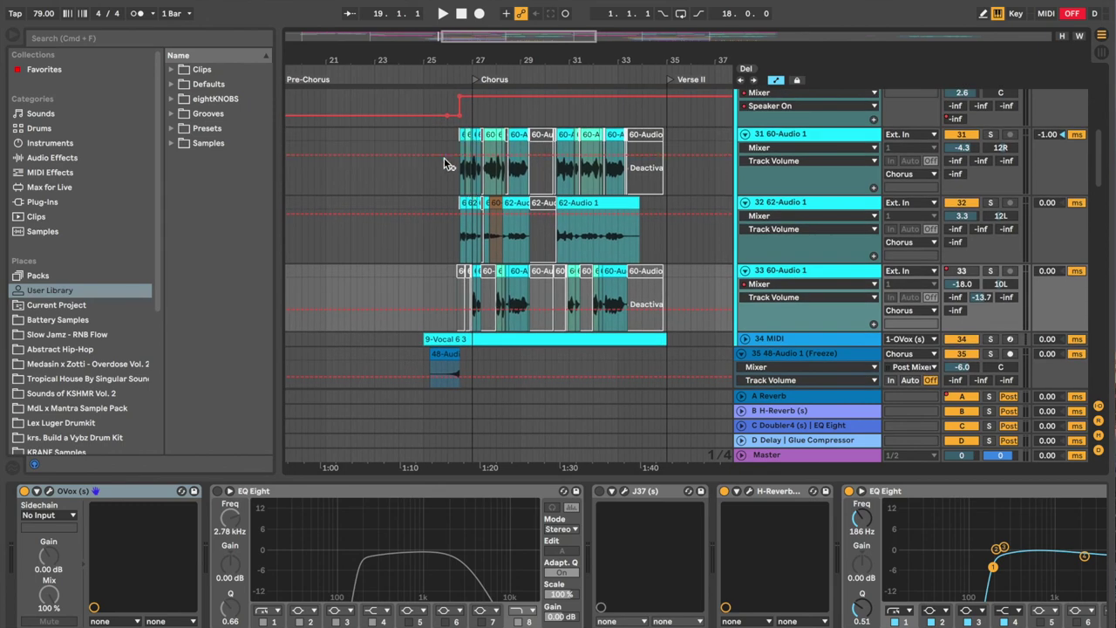
pyautogui.scroll(-5, 445, 192)
pyautogui.scroll(-5, 444, 190)
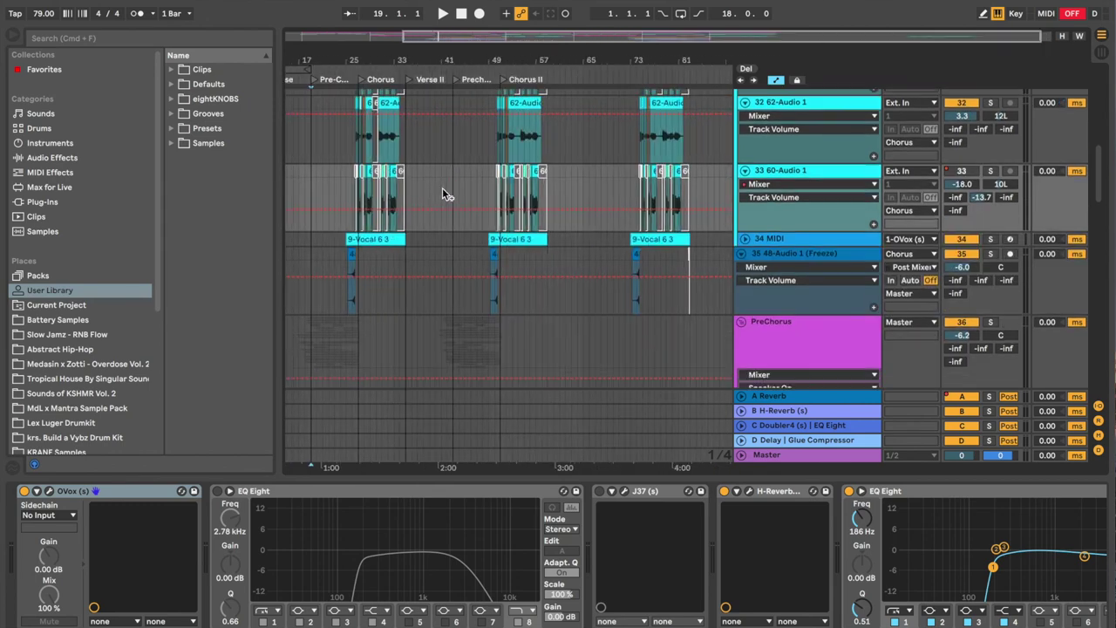
pyautogui.scroll(-6, 444, 190)
pyautogui.scroll(5, 443, 190)
pyautogui.hscroll(2, 443, 191)
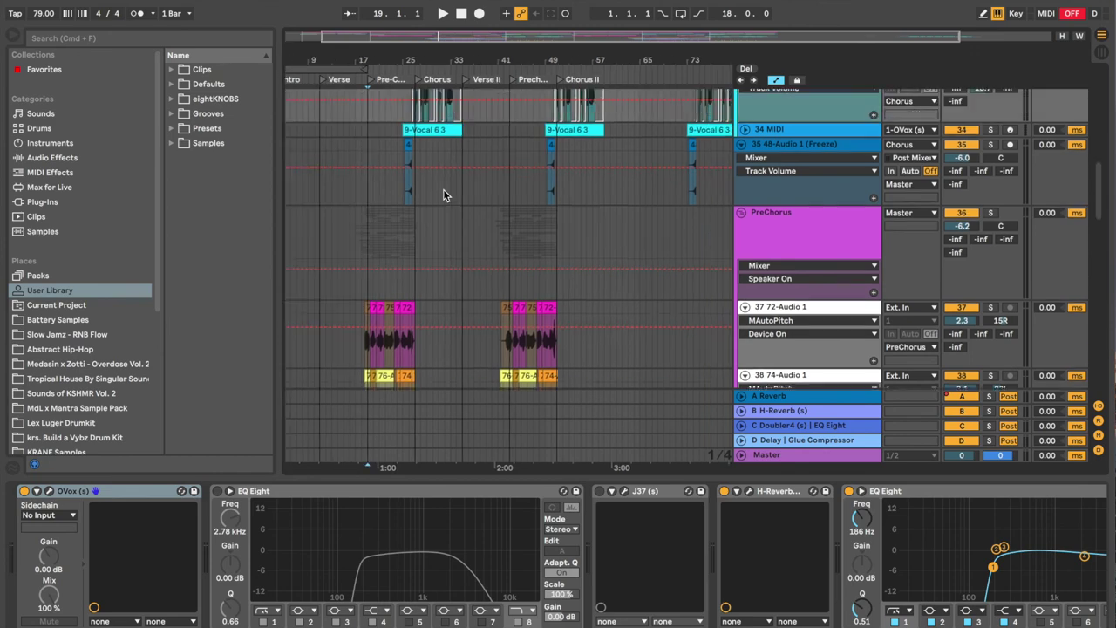
pyautogui.hscroll(-1, 444, 190)
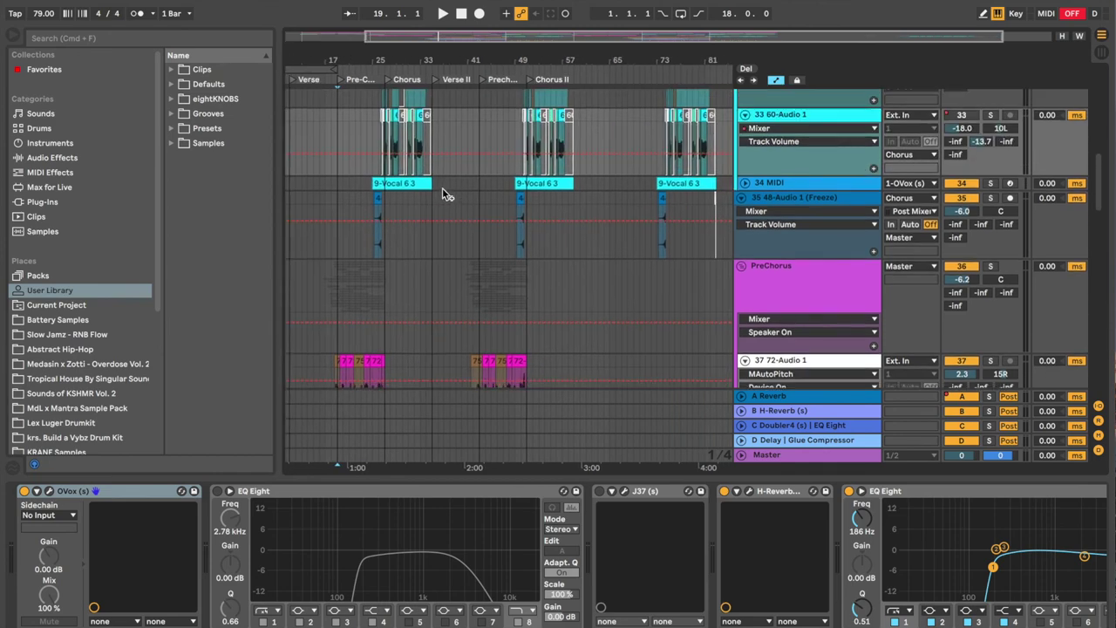
pyautogui.scroll(-3, 444, 190)
# Switch to the full-screen Google Chrome presentation showing the Where to Listen slide.
pyautogui.hotkey('ctrl', 'Up')
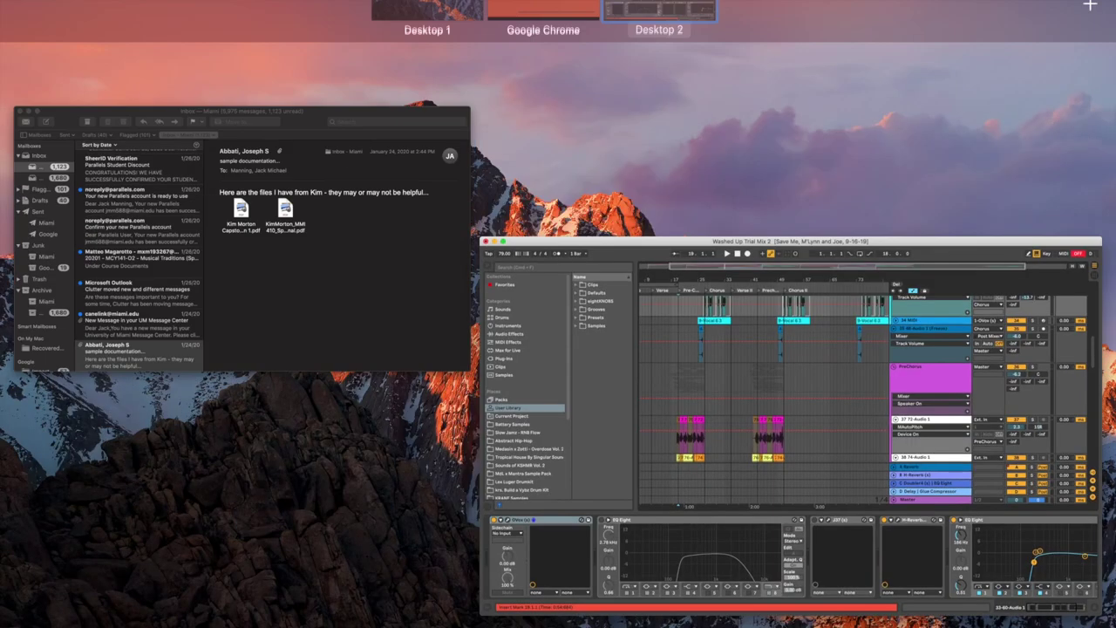
pyautogui.click(558, 15)
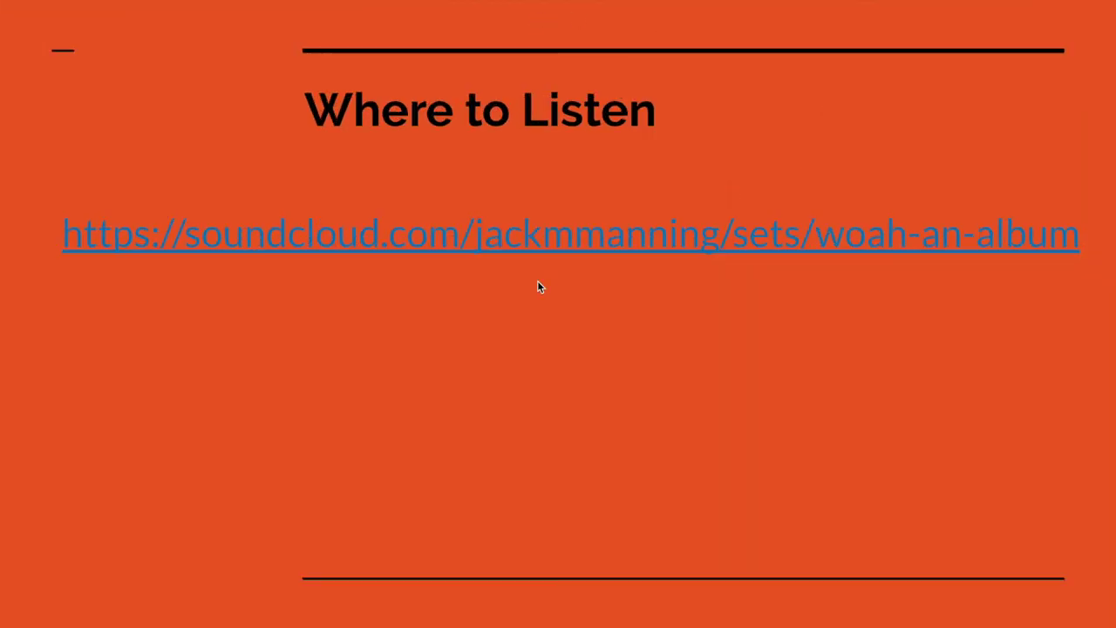